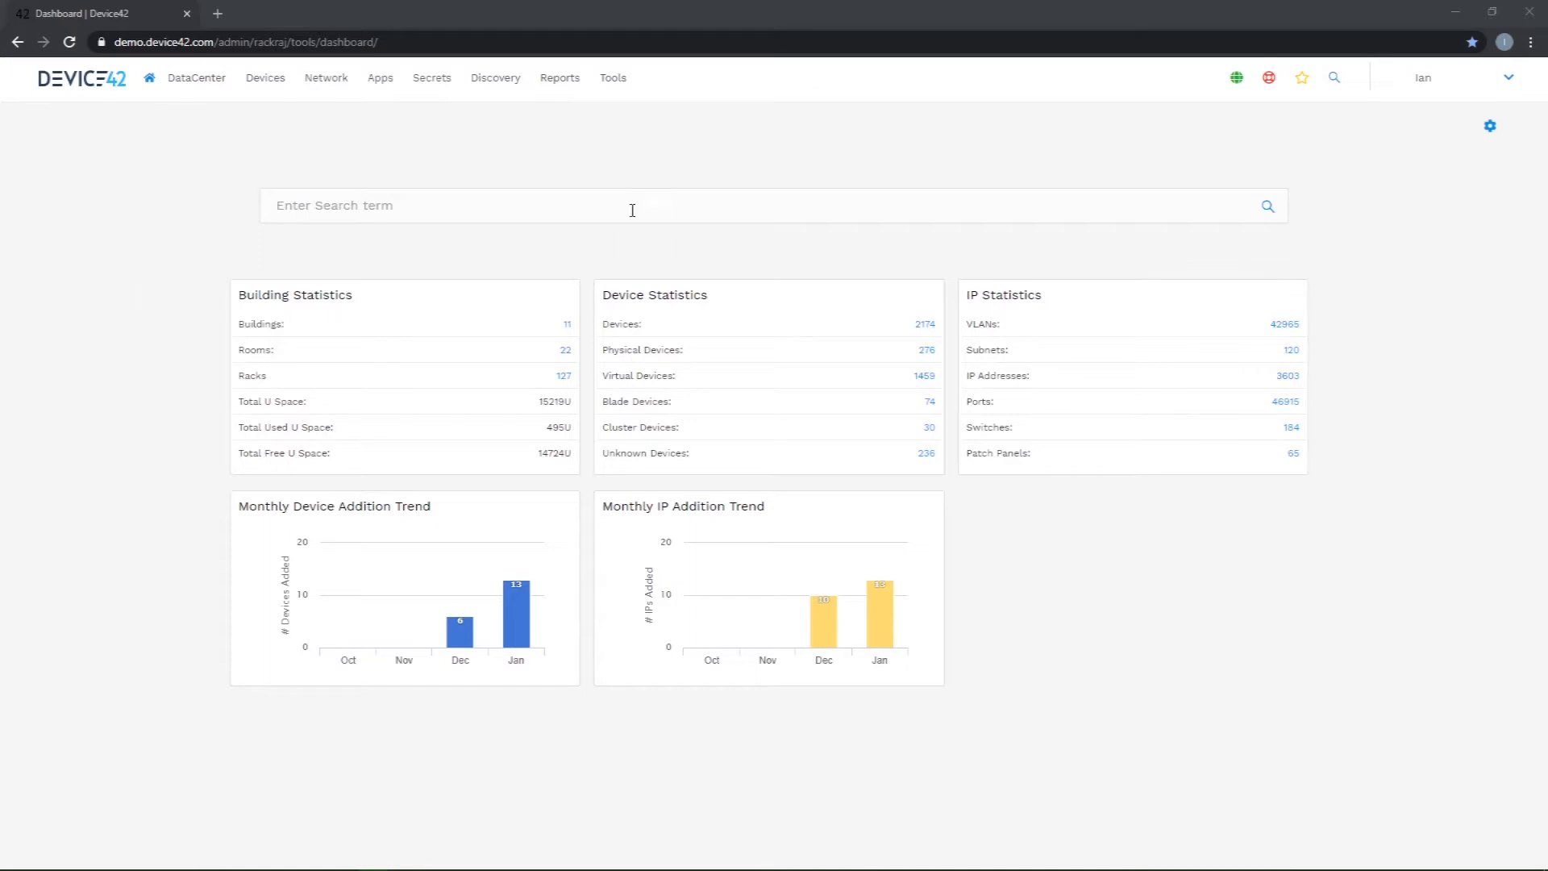
# - Open the classic reports and start a new report on Devices
pyautogui.click(564, 80)
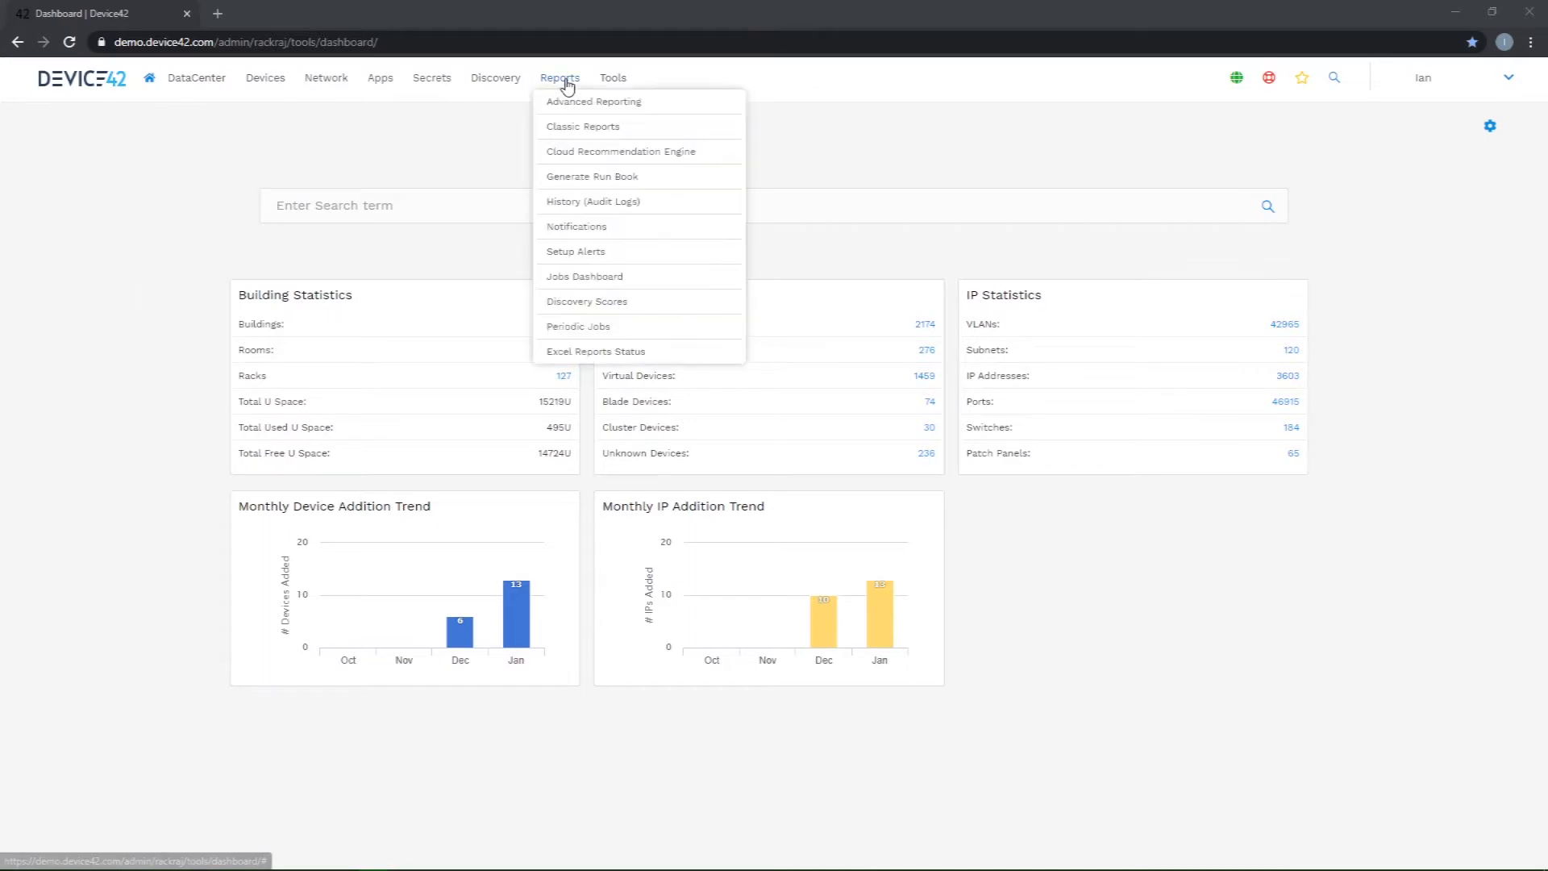
pyautogui.click(673, 132)
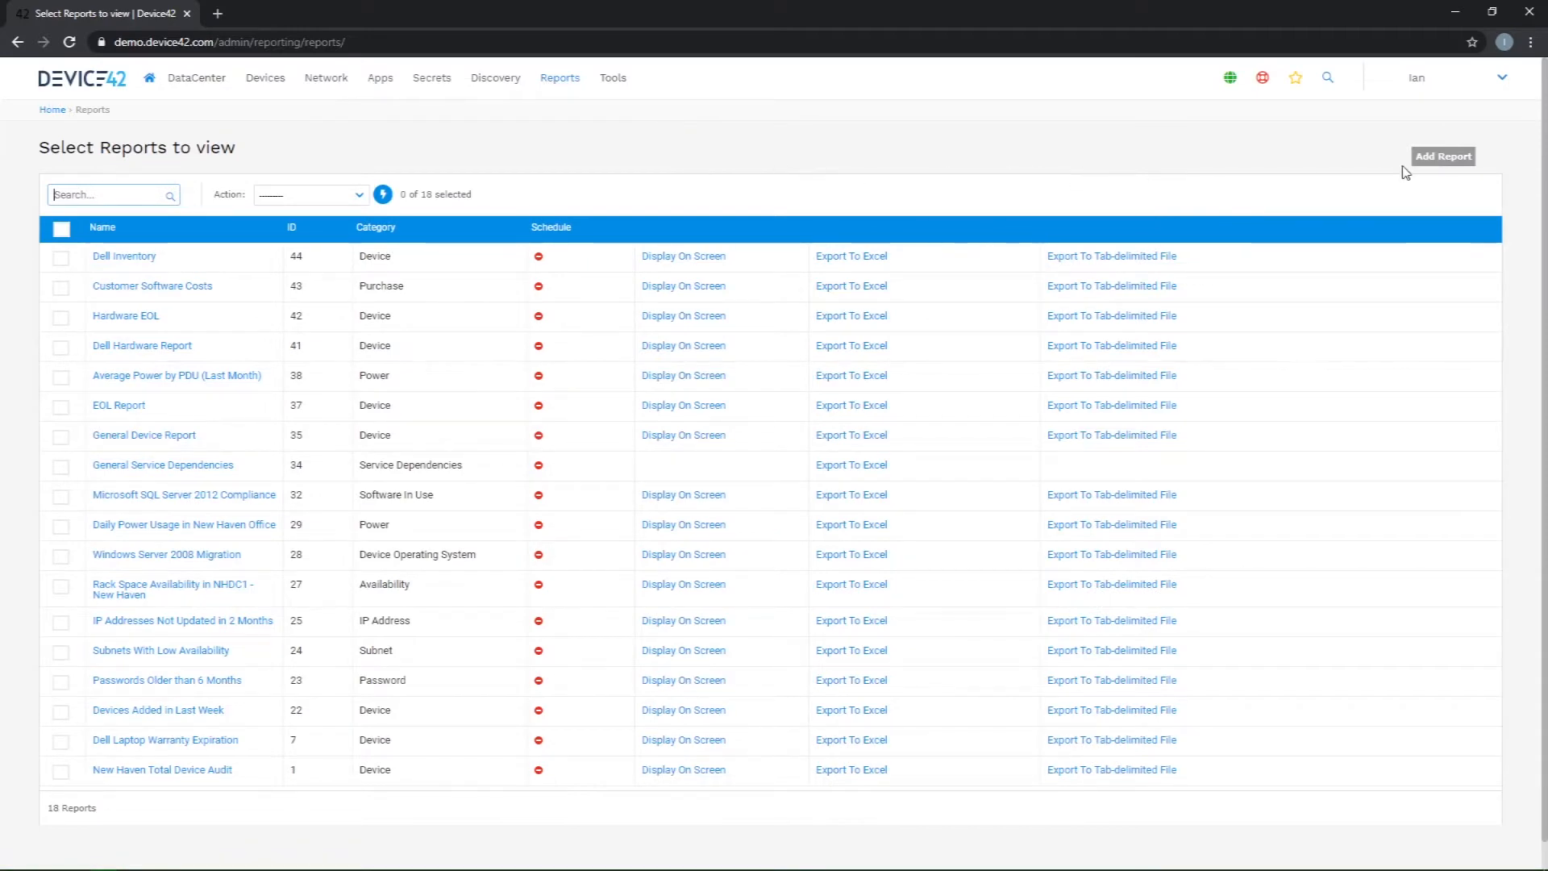
pyautogui.moveTo(1443, 157)
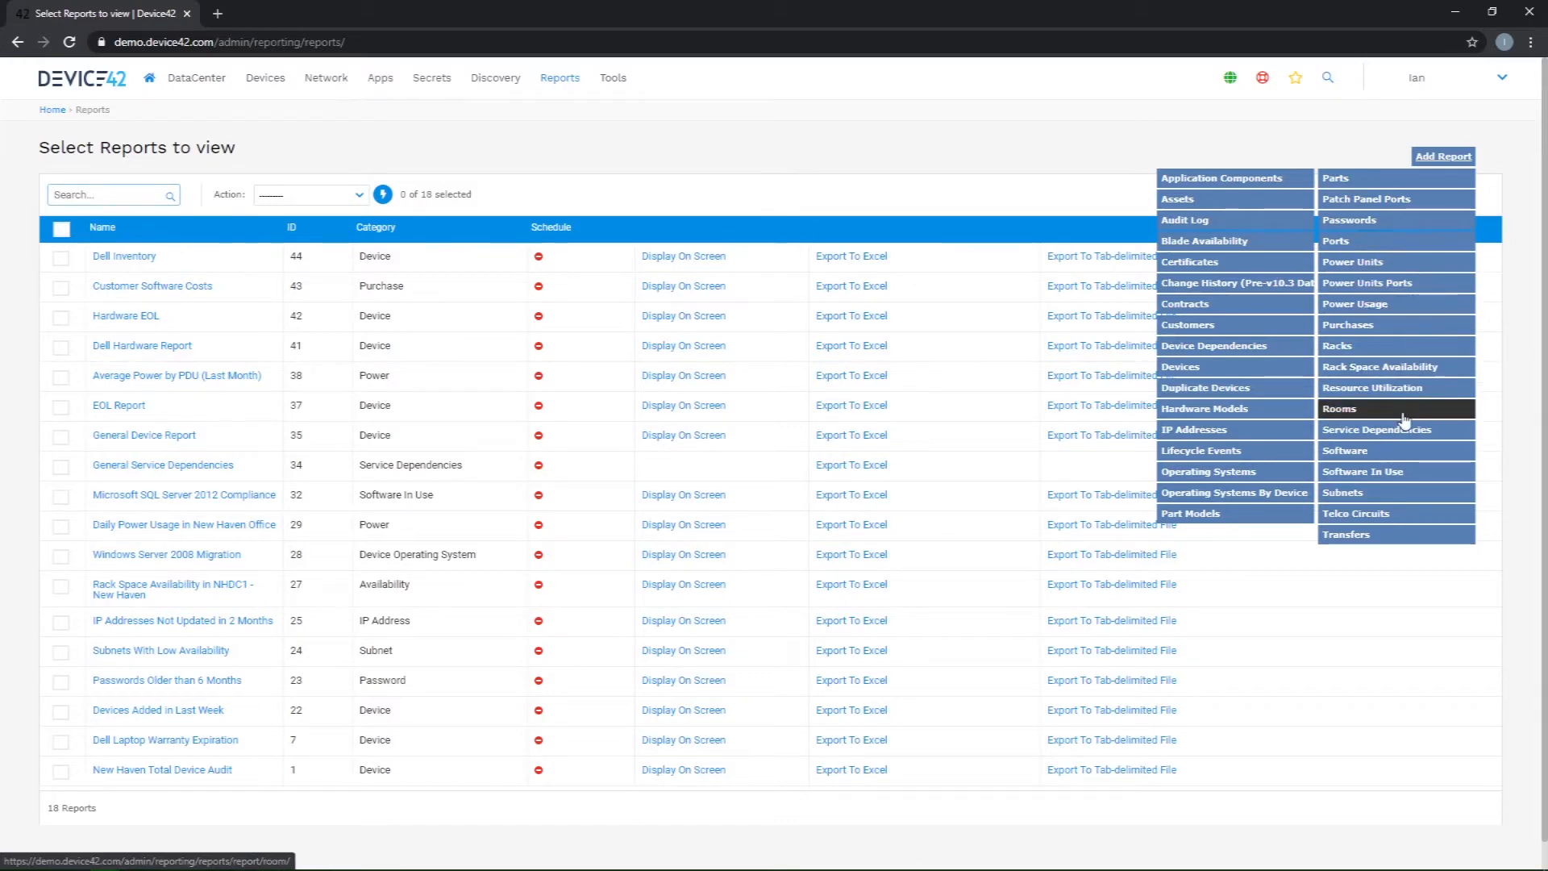
pyautogui.click(1187, 367)
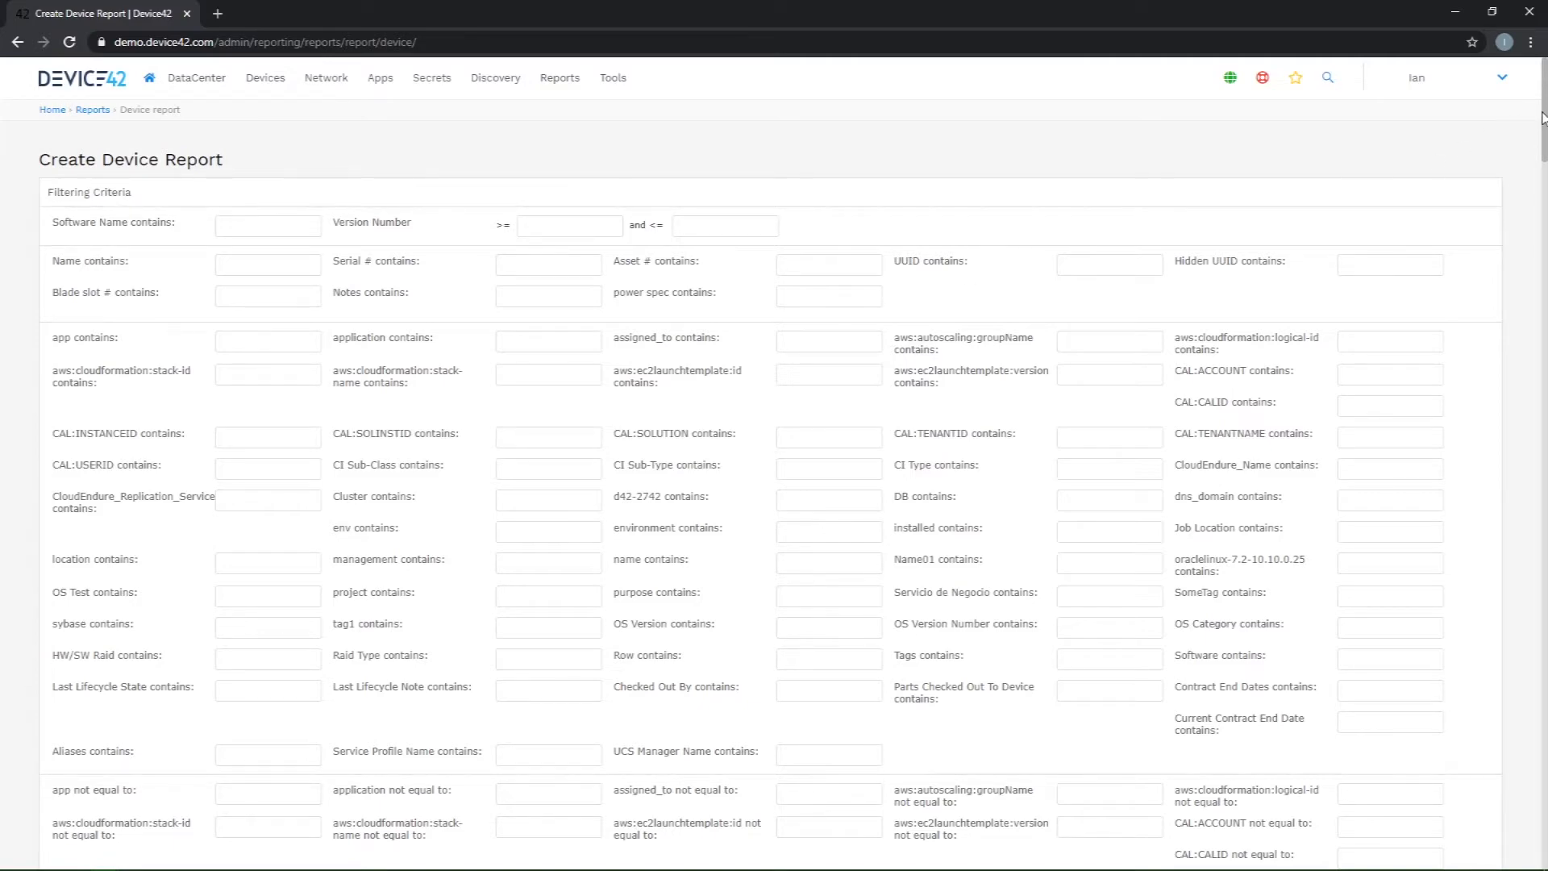
# - Add the Name, Serial #, UUID and Hardware columns to the device report's chosen columns
pyautogui.moveTo(1543, 105); pyautogui.dragTo(1510, 743)
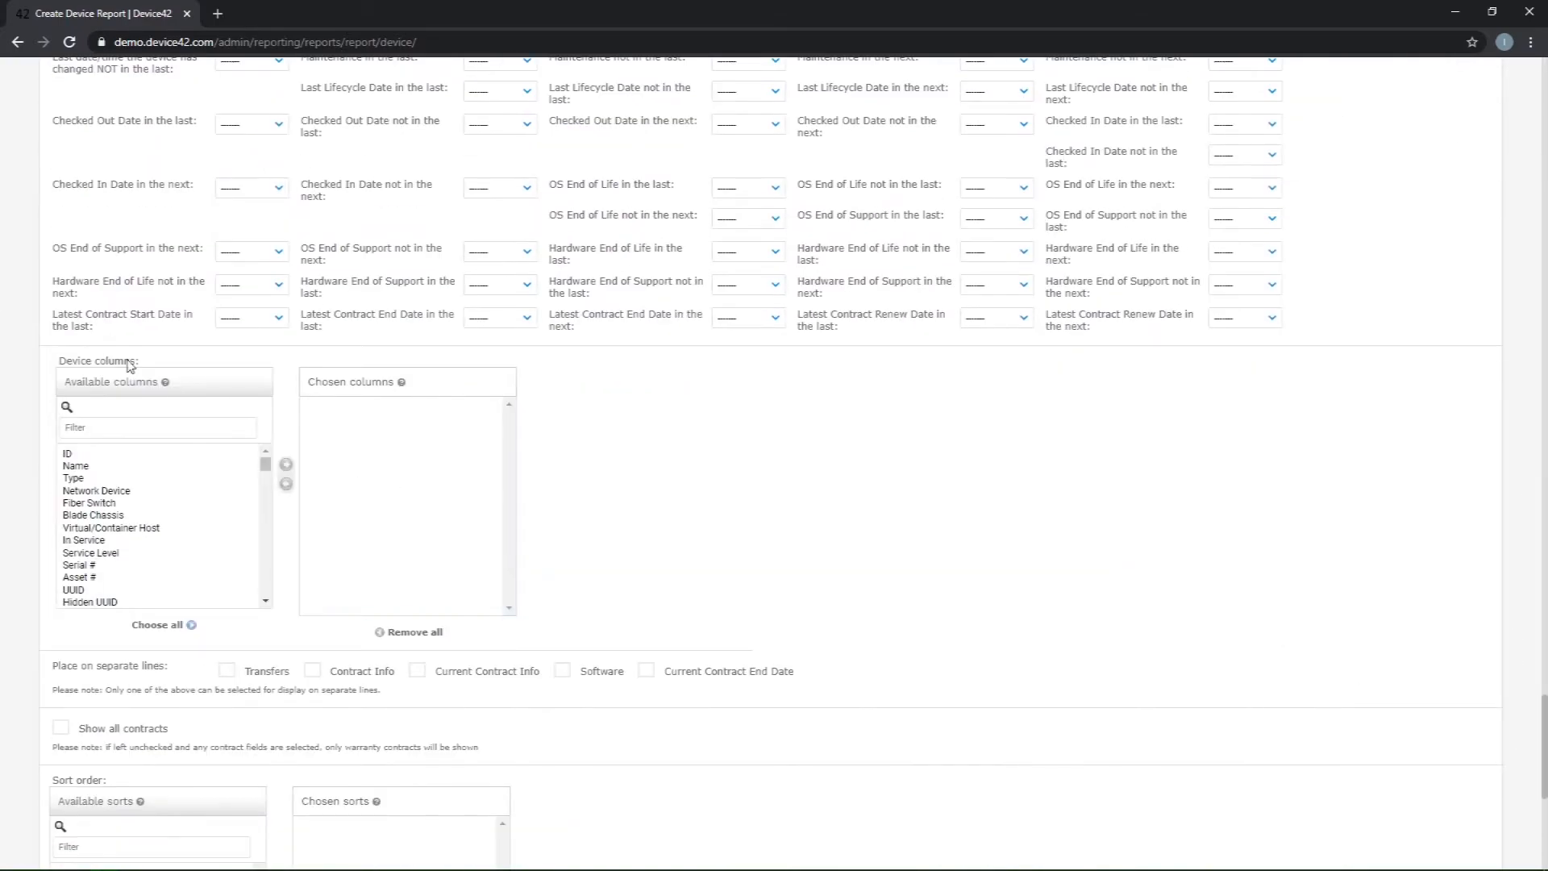
pyautogui.scroll(-2, 104, 396)
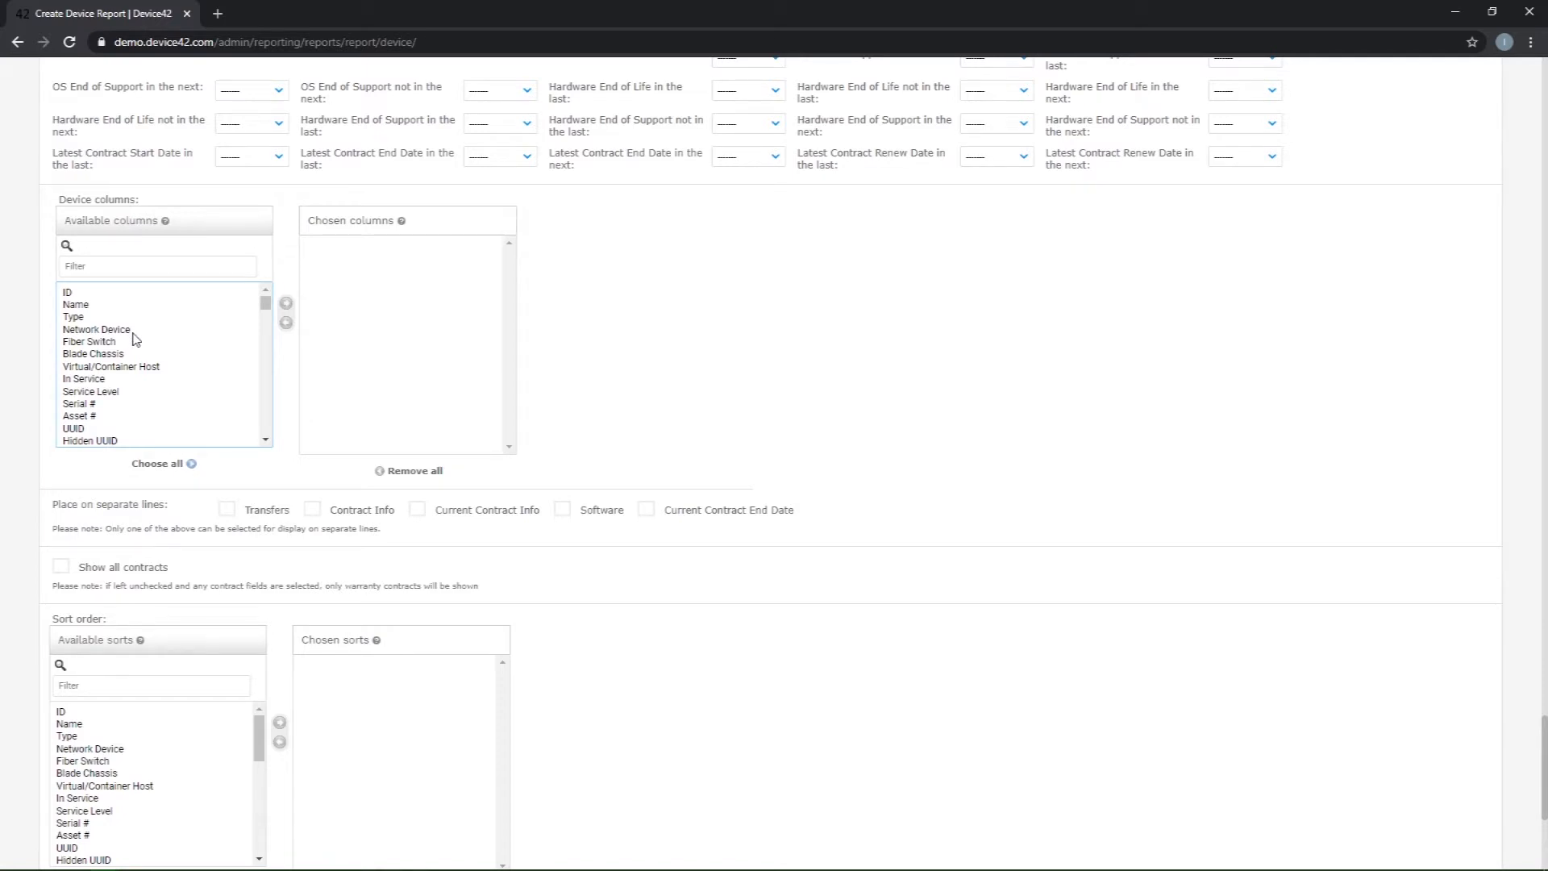
pyautogui.scroll(-3, 208, 536)
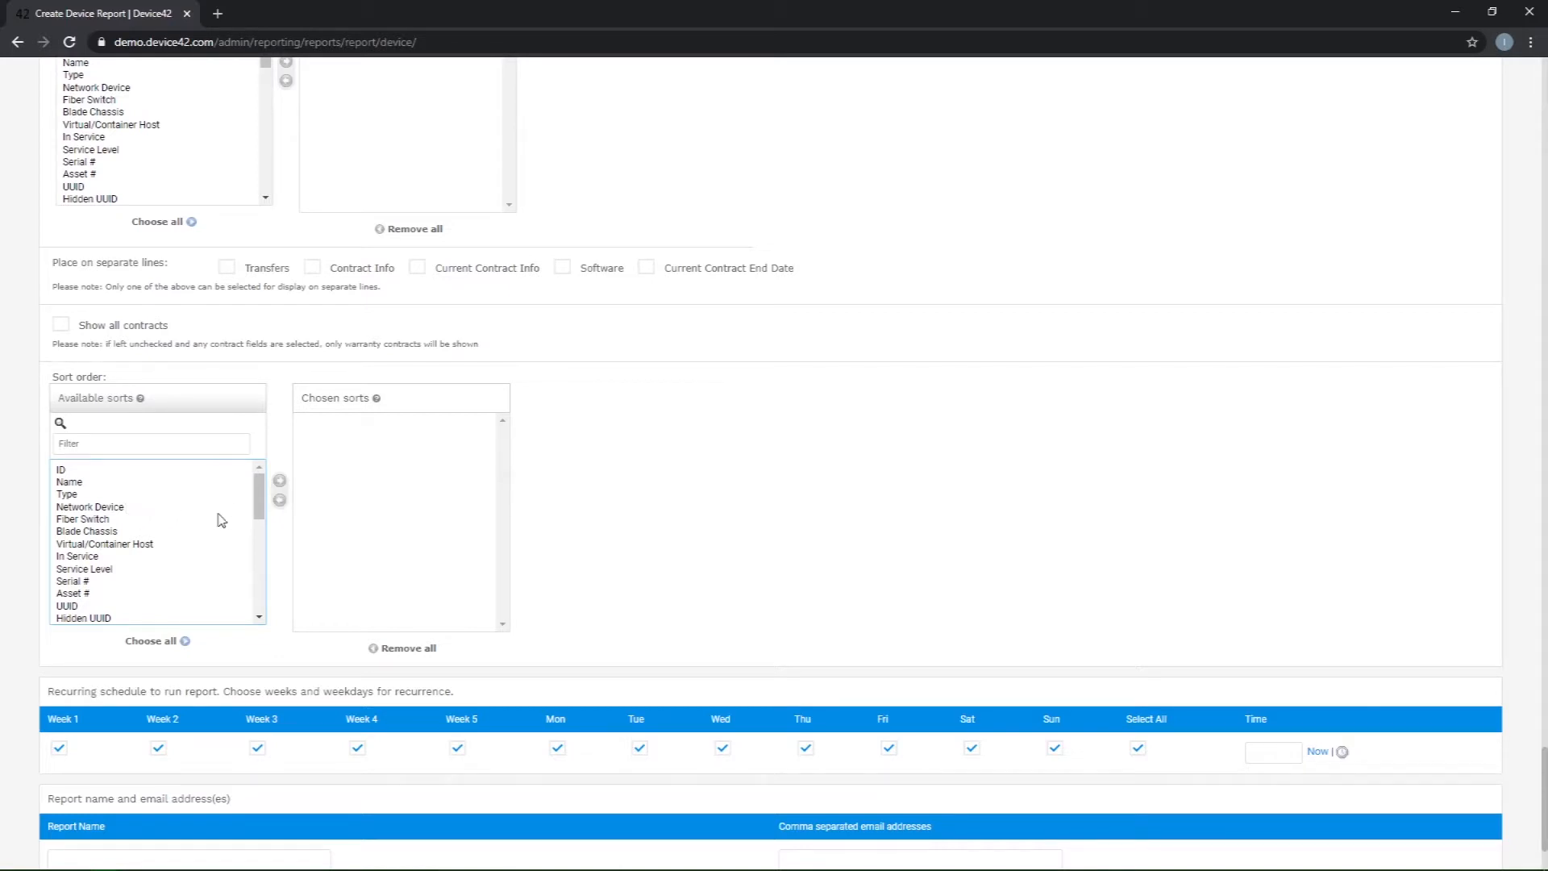
pyautogui.scroll(3, 496, 484)
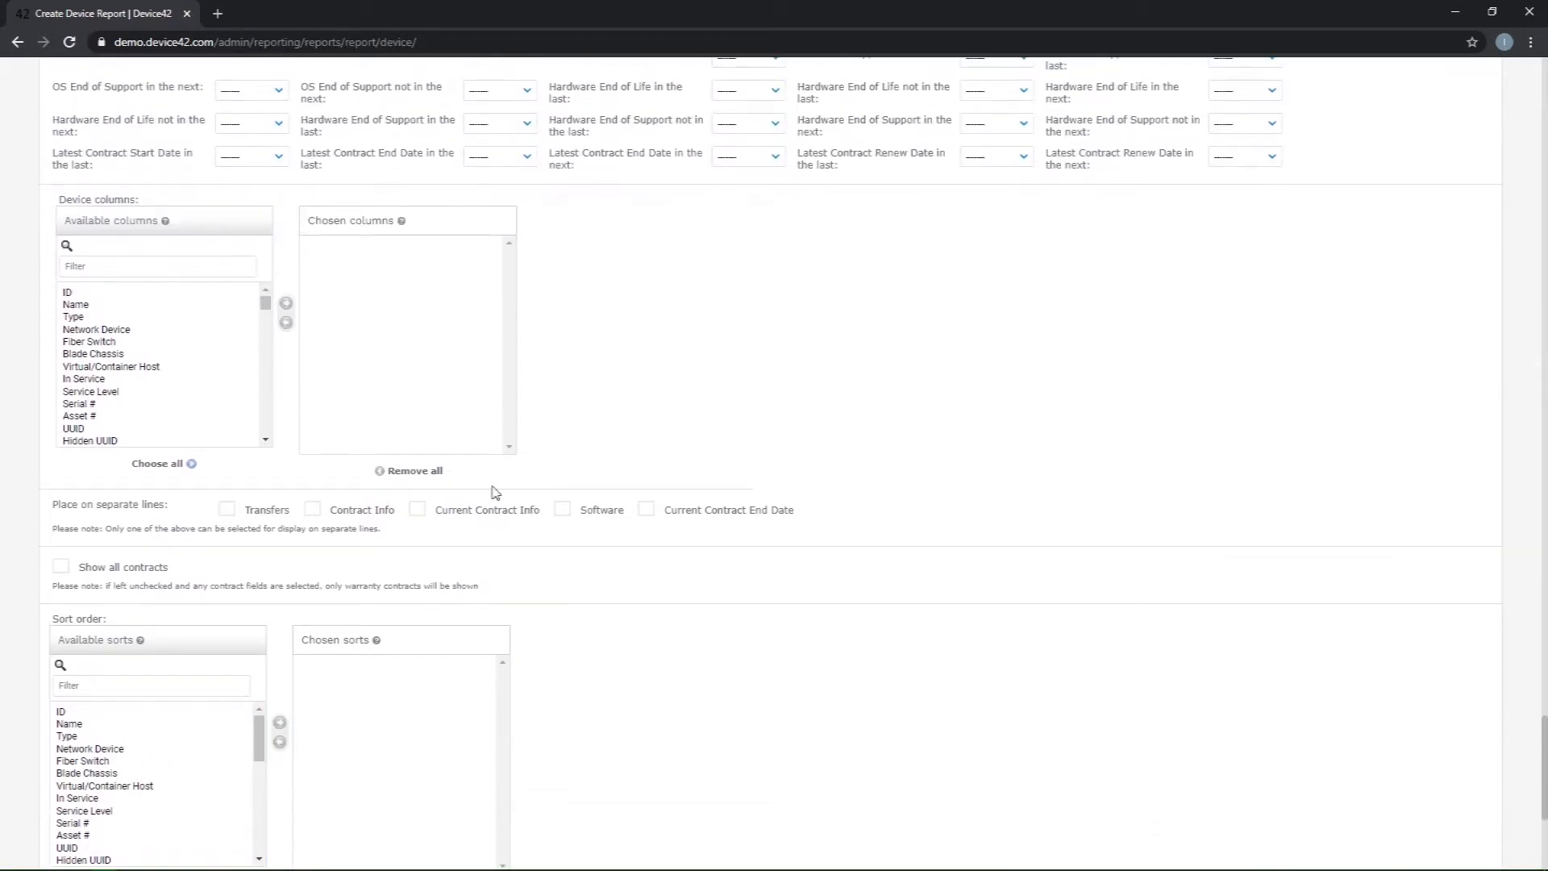
pyautogui.doubleClick(84, 307)
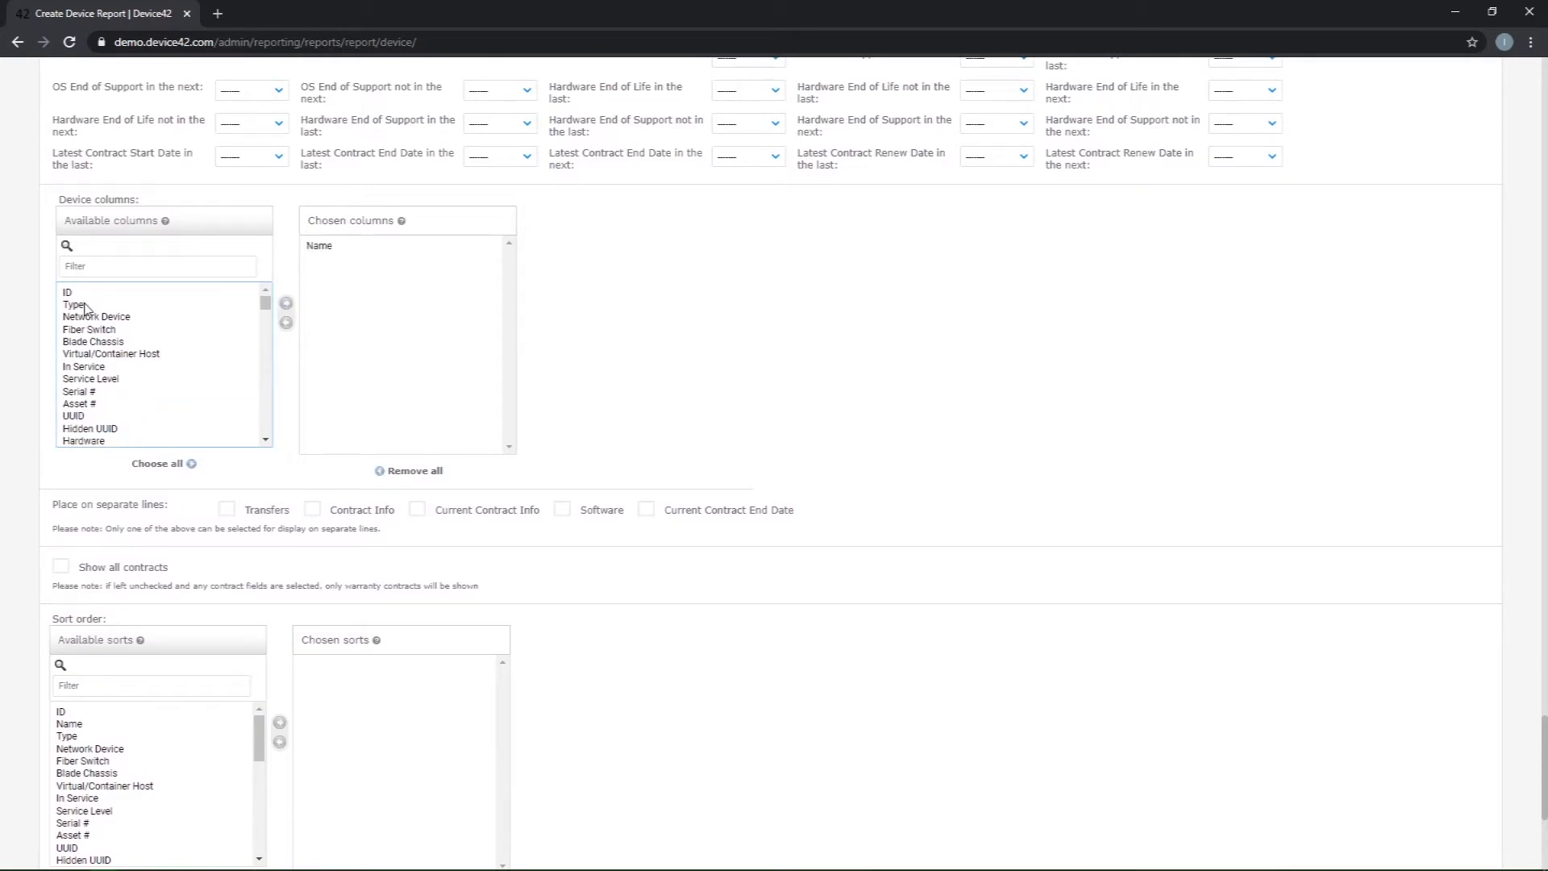
pyautogui.doubleClick(100, 392)
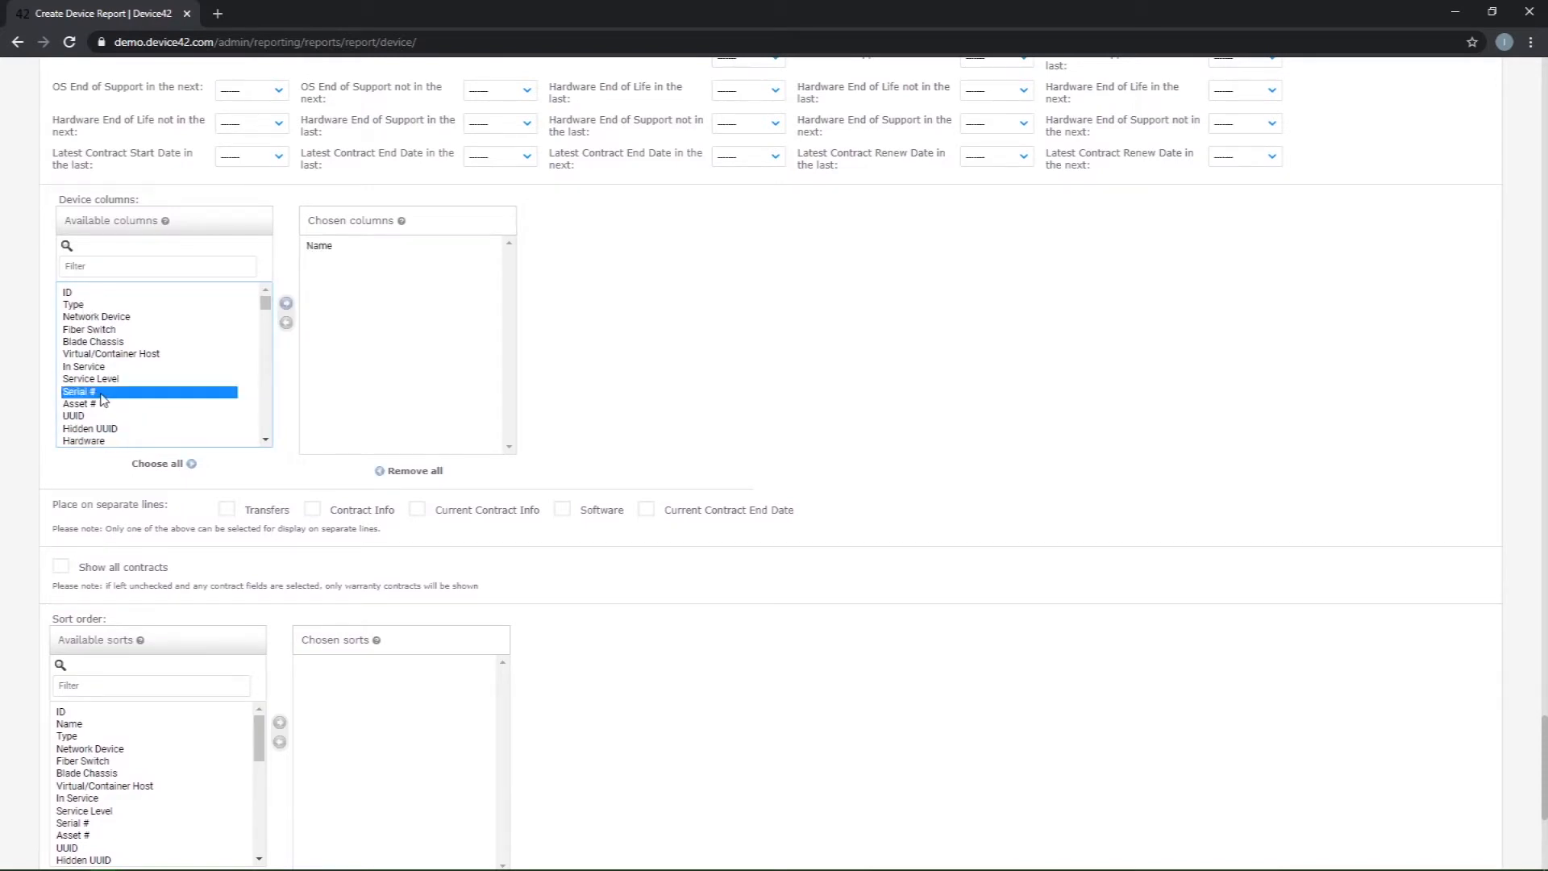
pyautogui.doubleClick(106, 404)
pyautogui.doubleClick(96, 417)
# - Find the Type and IPs columns by filtering the available device columns and add both to the report
pyautogui.click(88, 264)
pyautogui.write('ty')
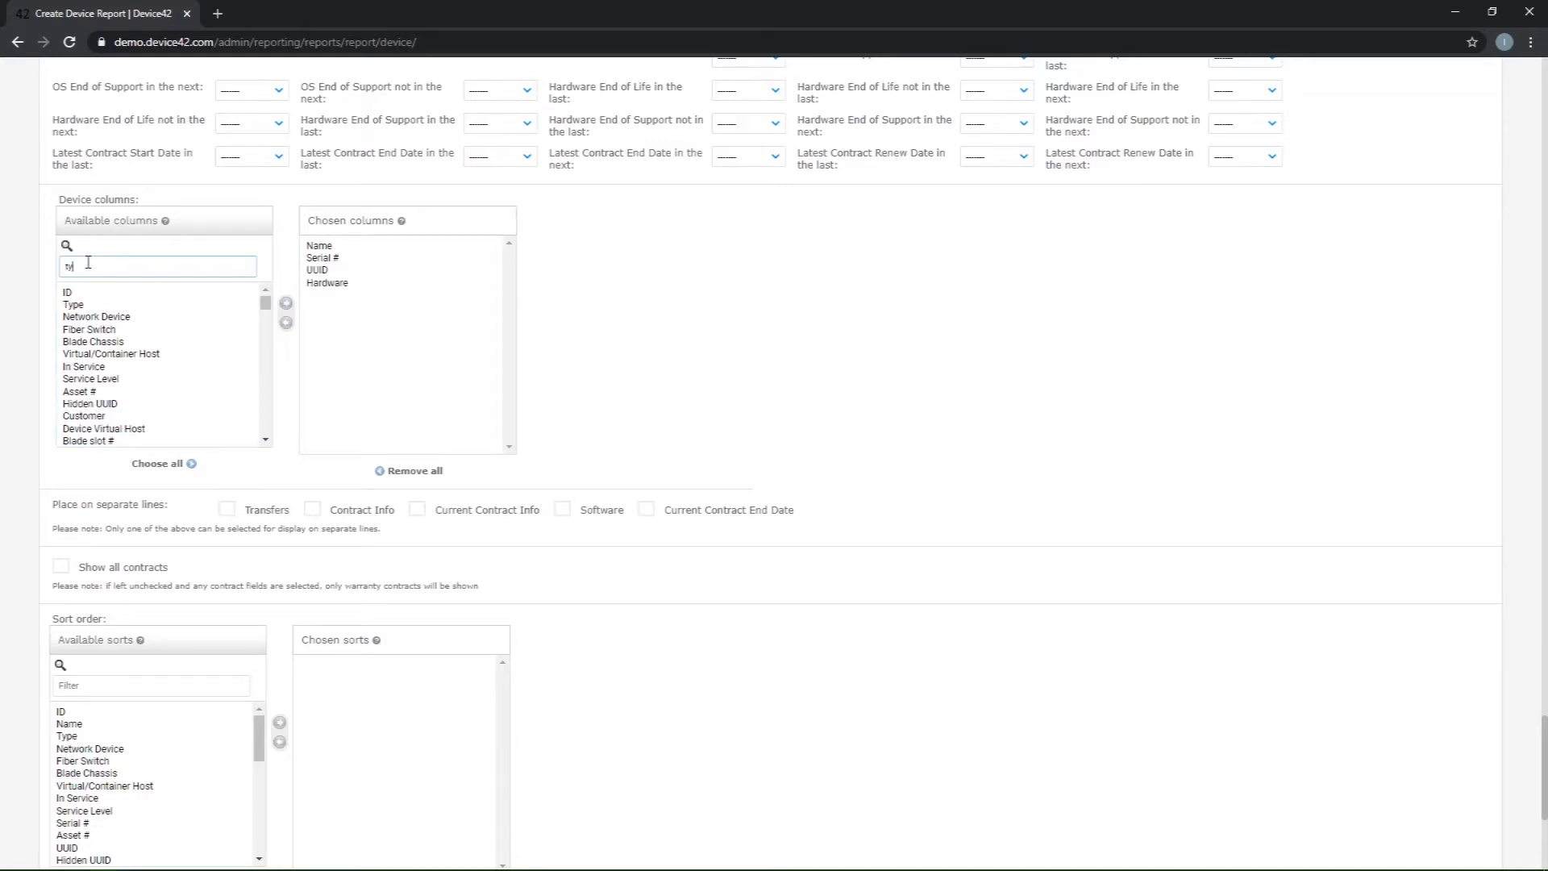
pyautogui.write('pe')
pyautogui.doubleClick(90, 292)
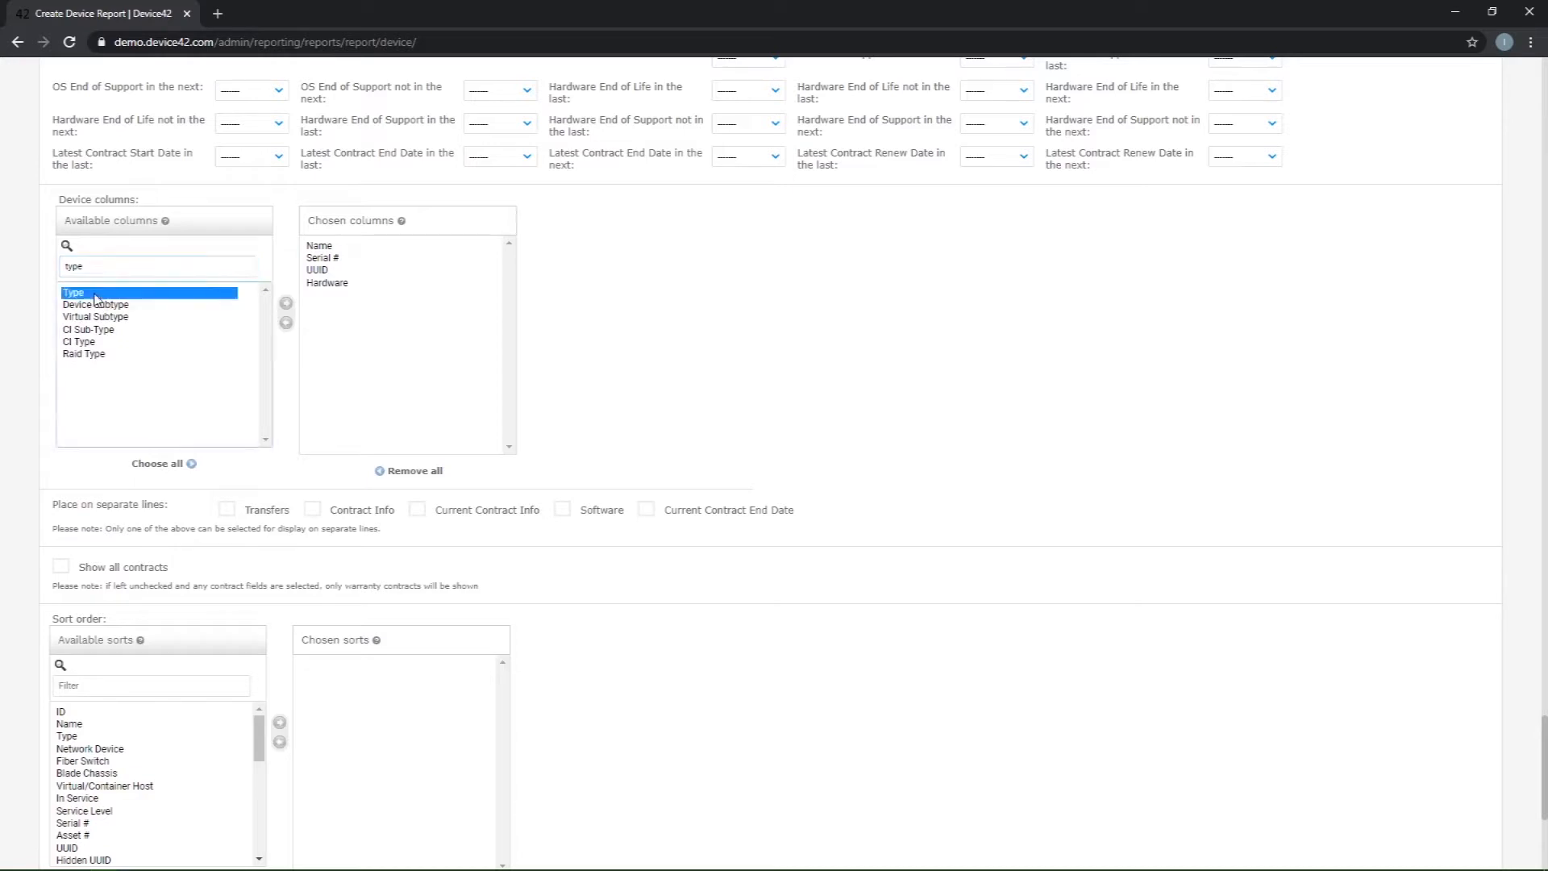
pyautogui.write('i')
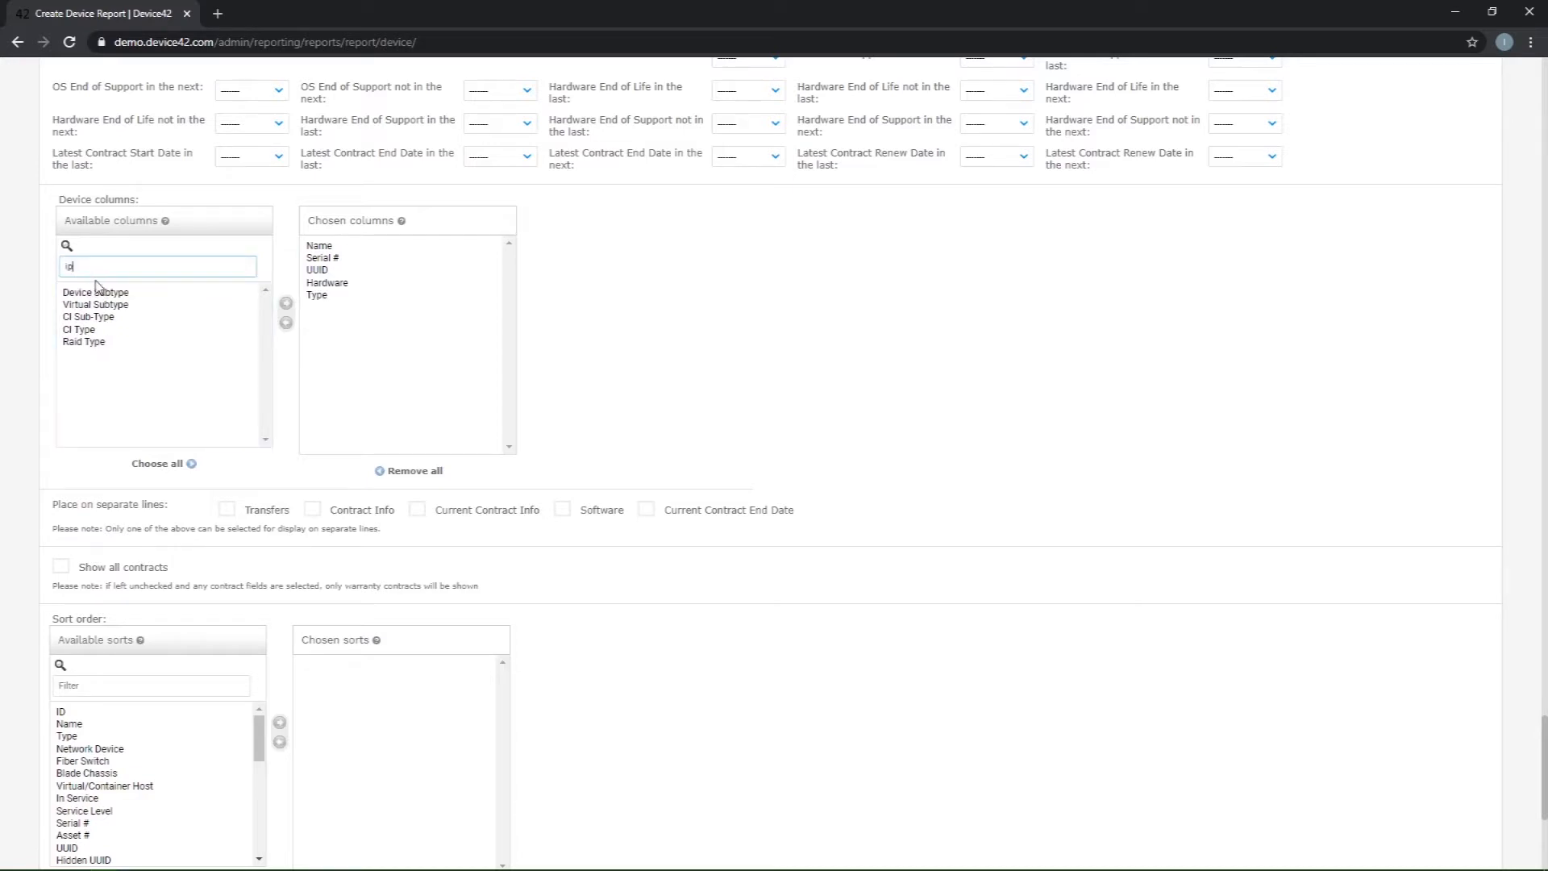
pyautogui.write('p')
pyautogui.doubleClick(90, 292)
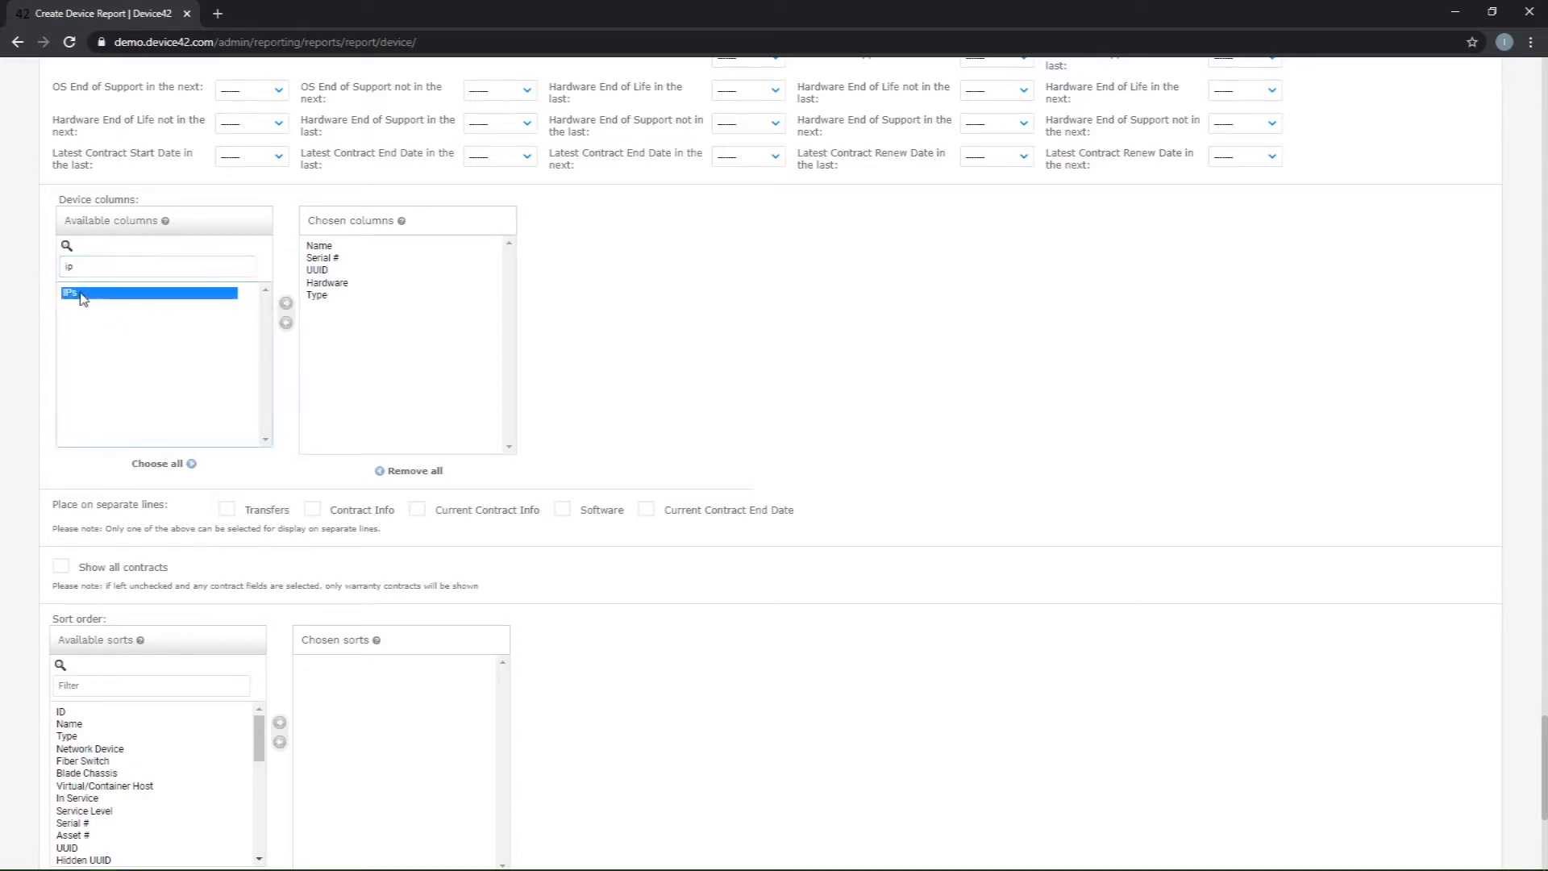
# - Set the report's recurring schedule time to midnight
pyautogui.scroll(-5, 1047, 446)
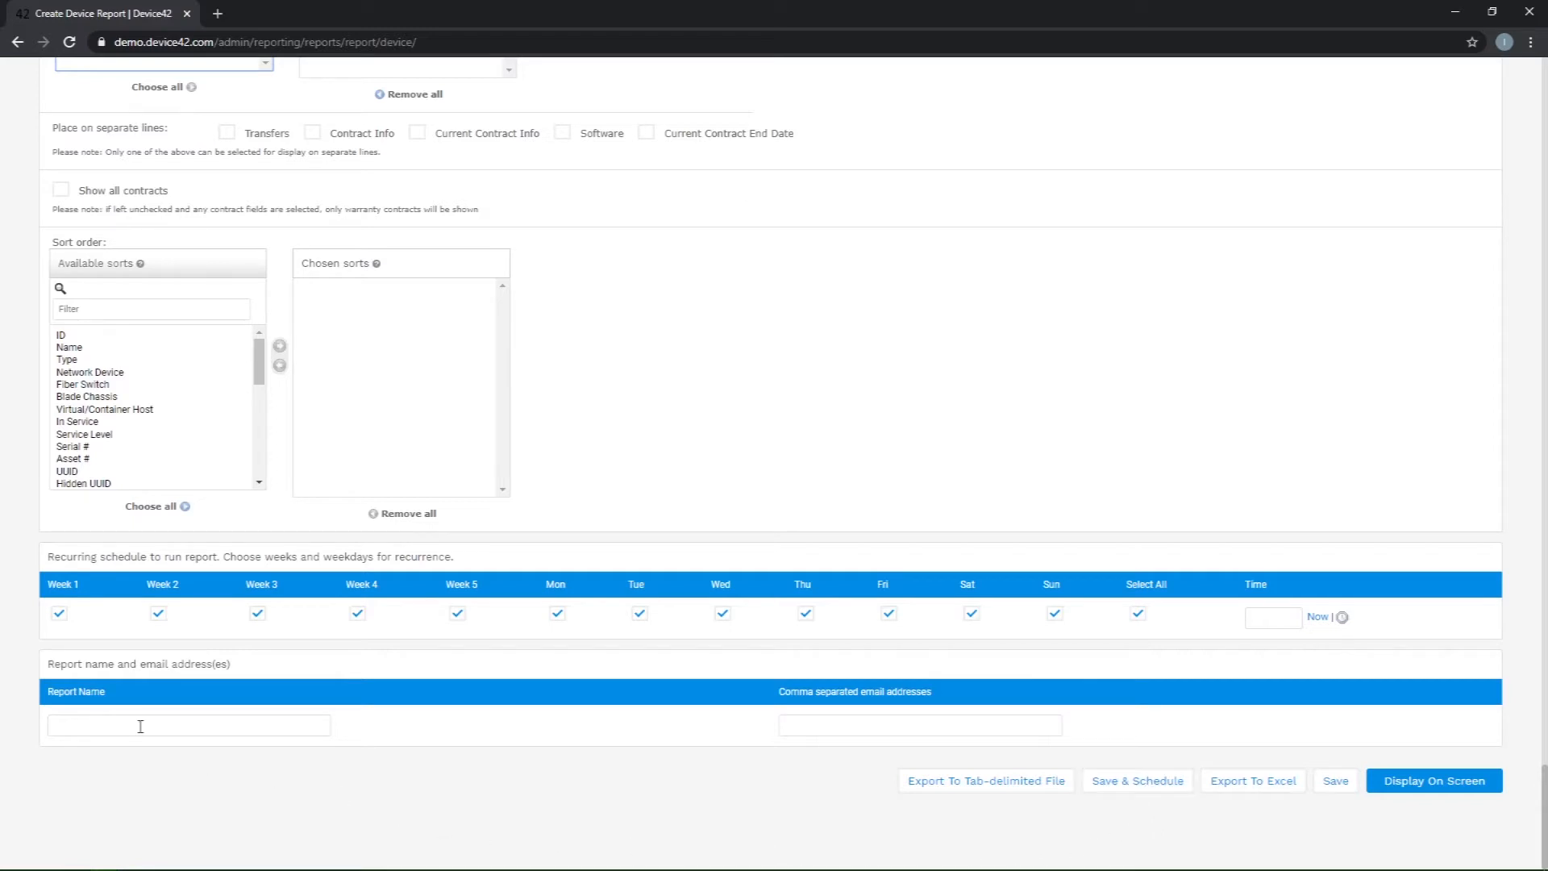
pyautogui.click(83, 730)
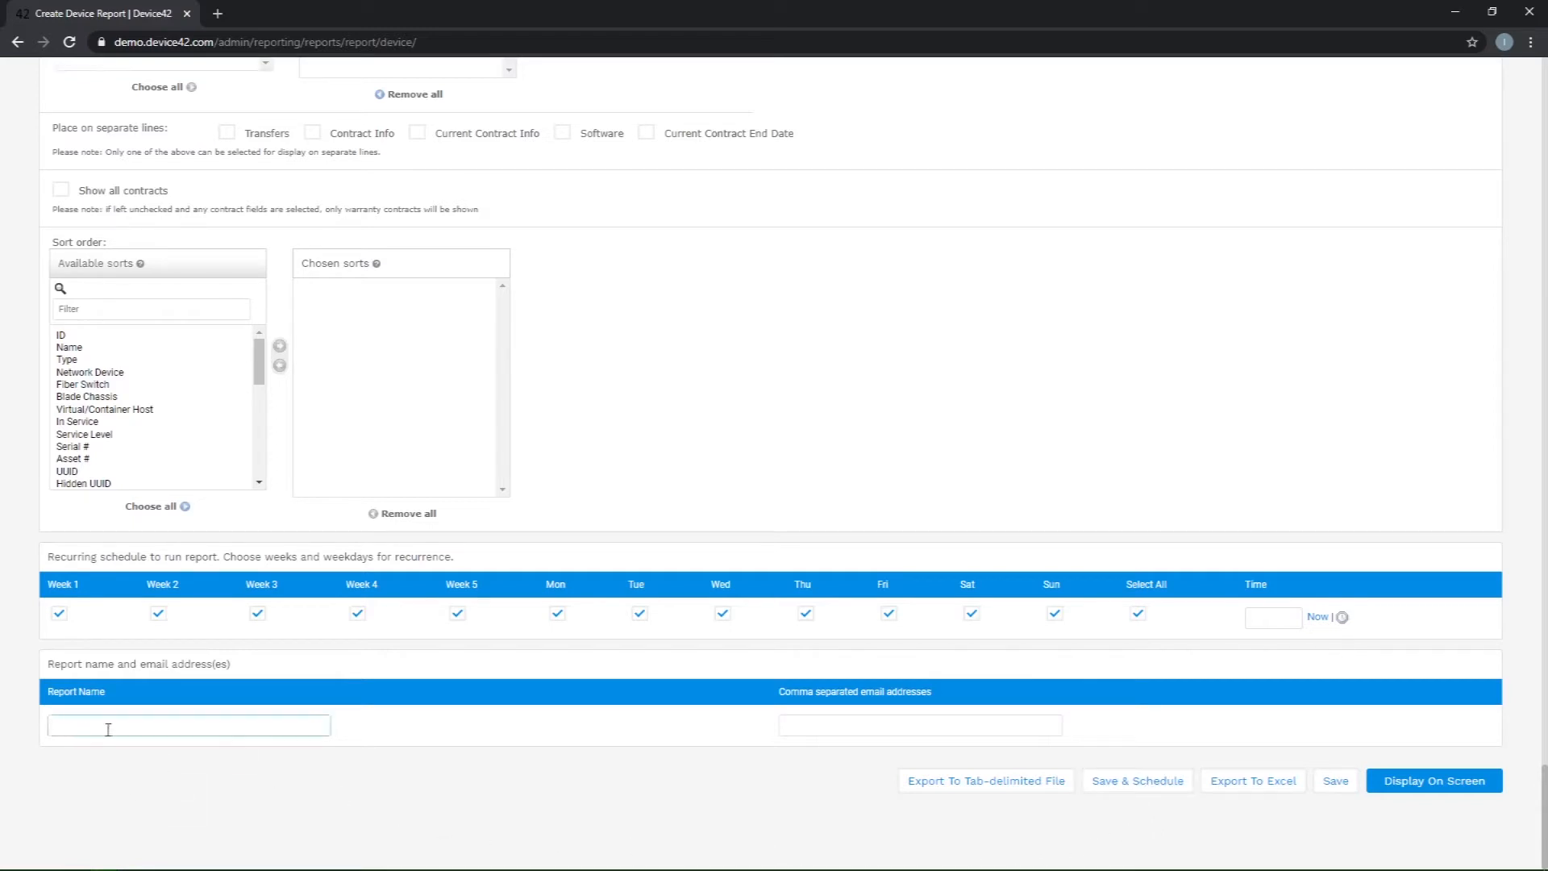
pyautogui.click(890, 723)
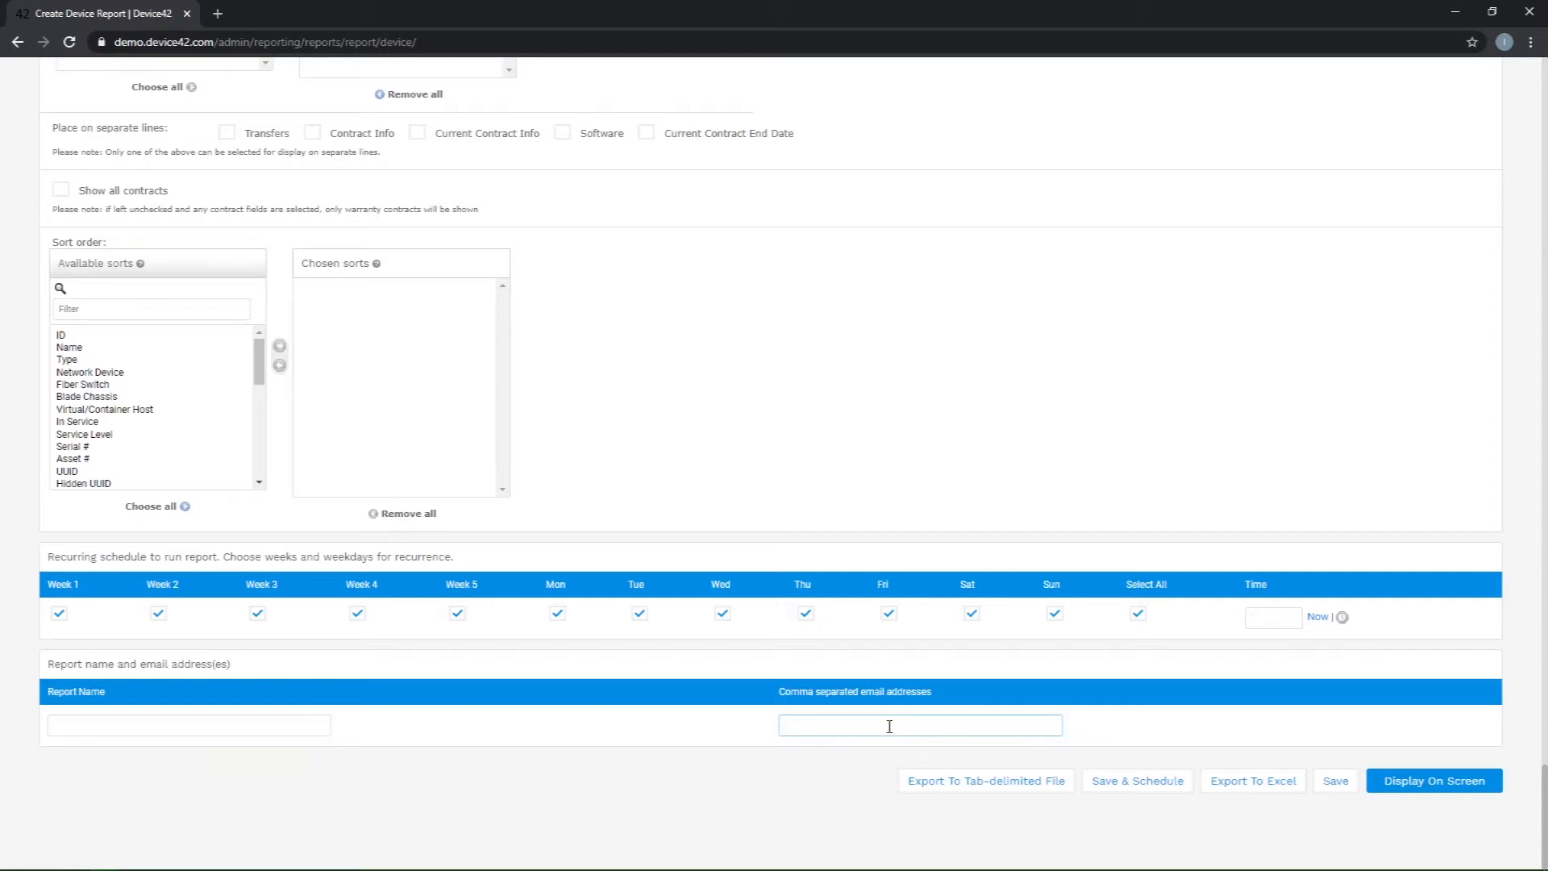
pyautogui.click(1342, 617)
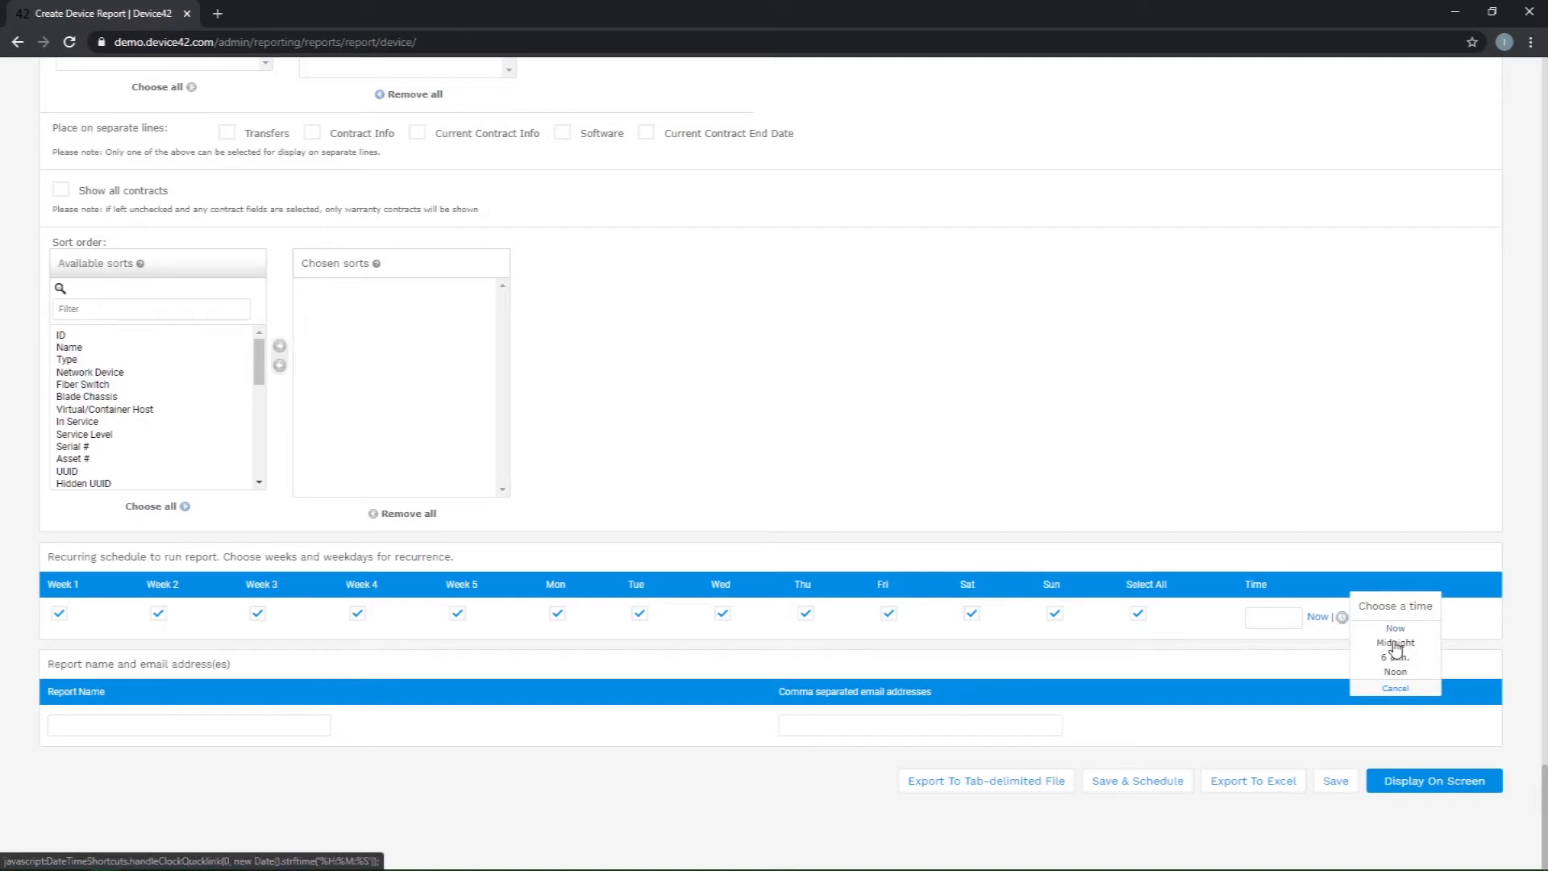
pyautogui.click(1398, 645)
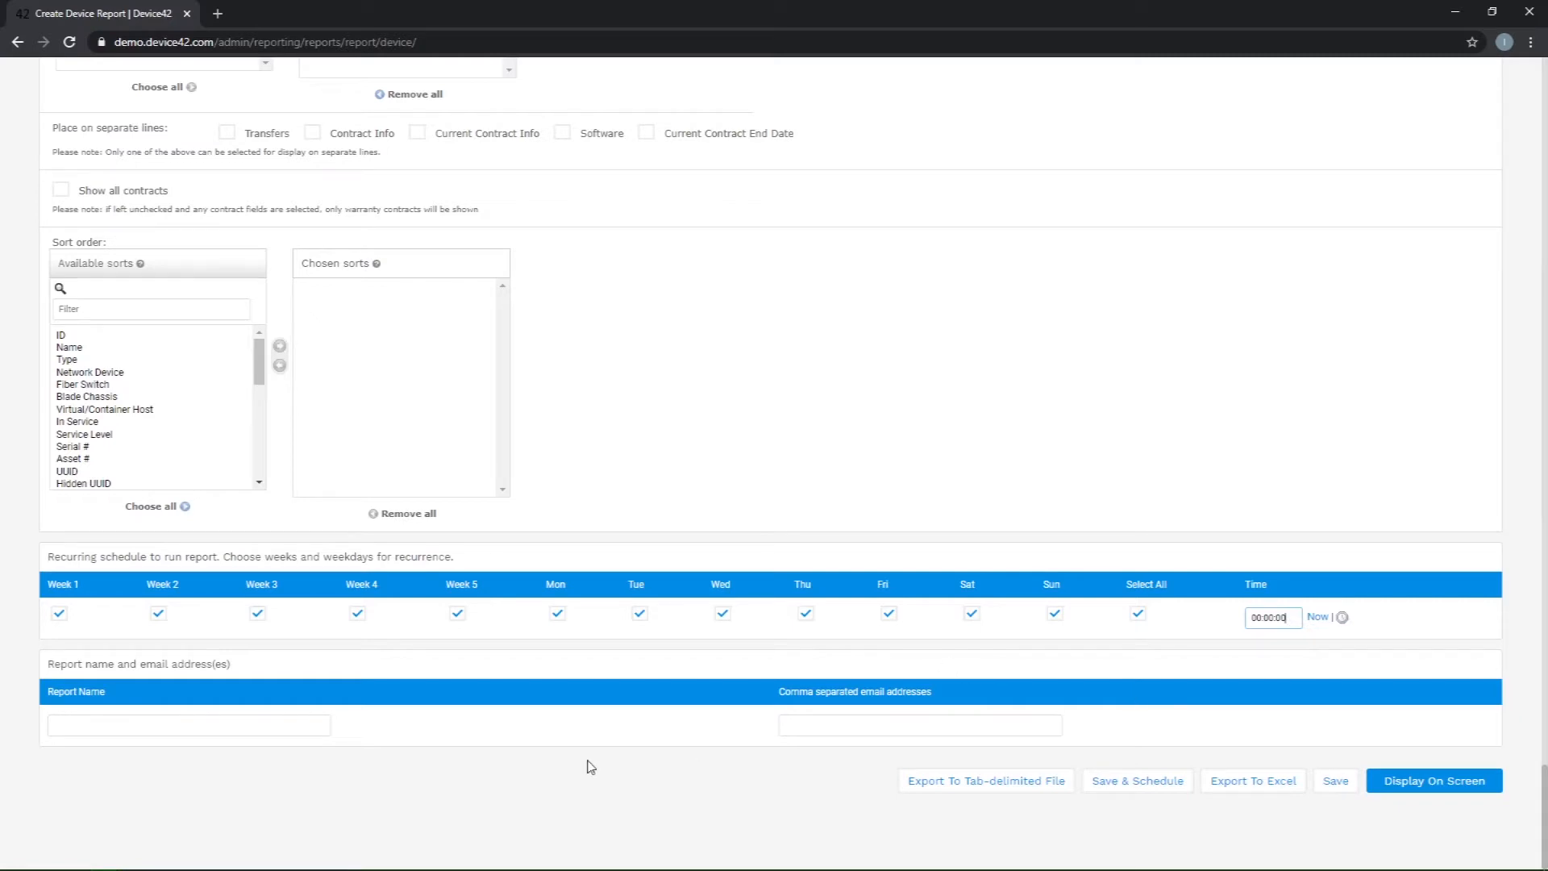
# - Check the chosen columns and sort order, and display the device report on screen
pyautogui.scroll(3, 588, 767)
pyautogui.scroll(3, 588, 767)
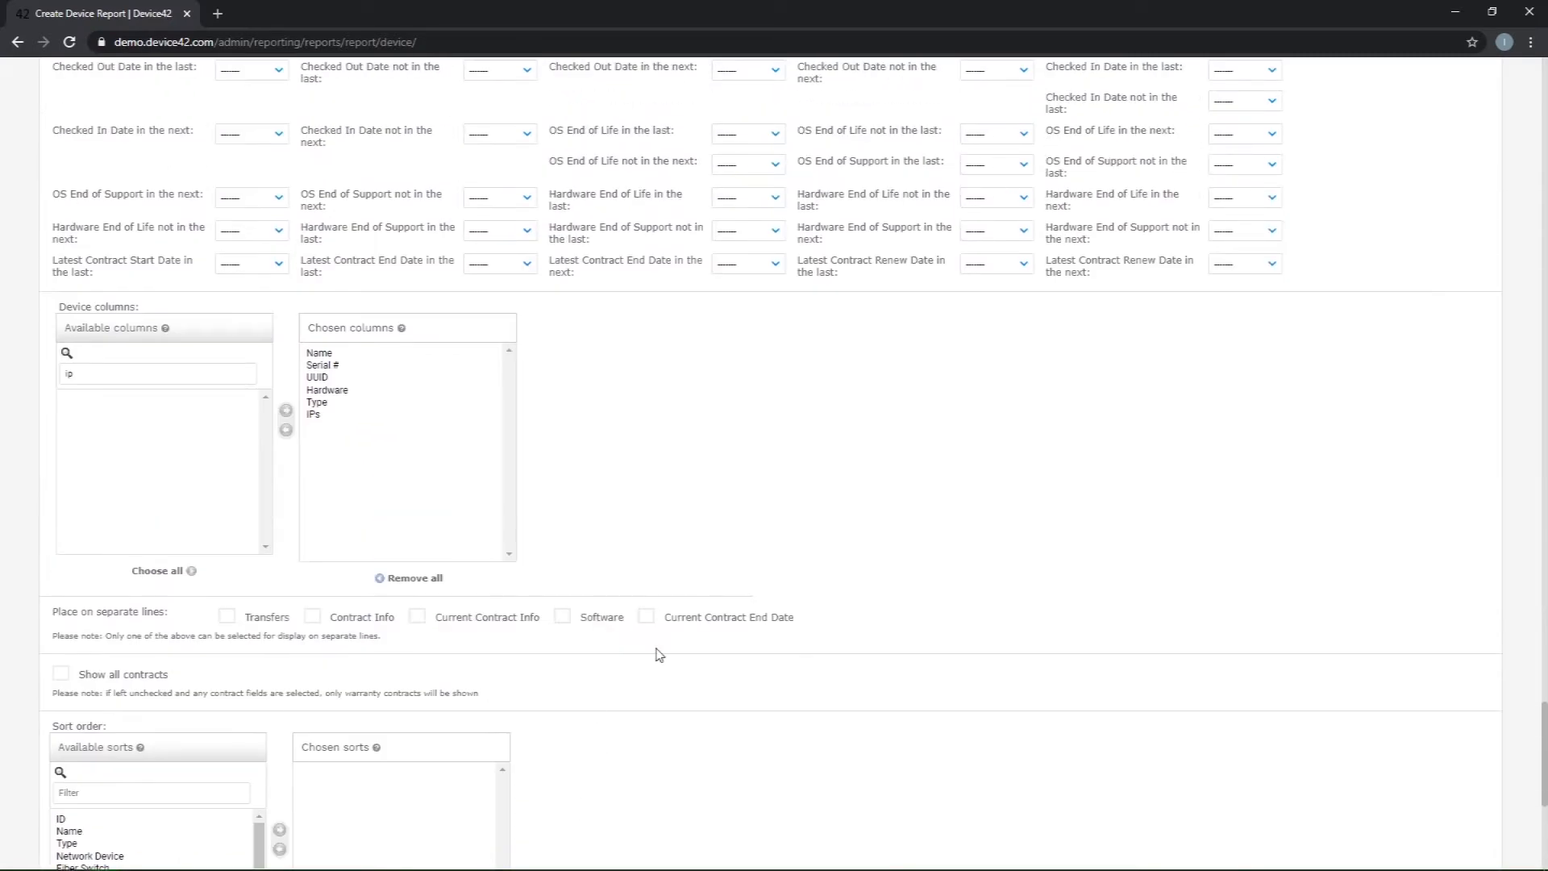
pyautogui.scroll(-4, 379, 508)
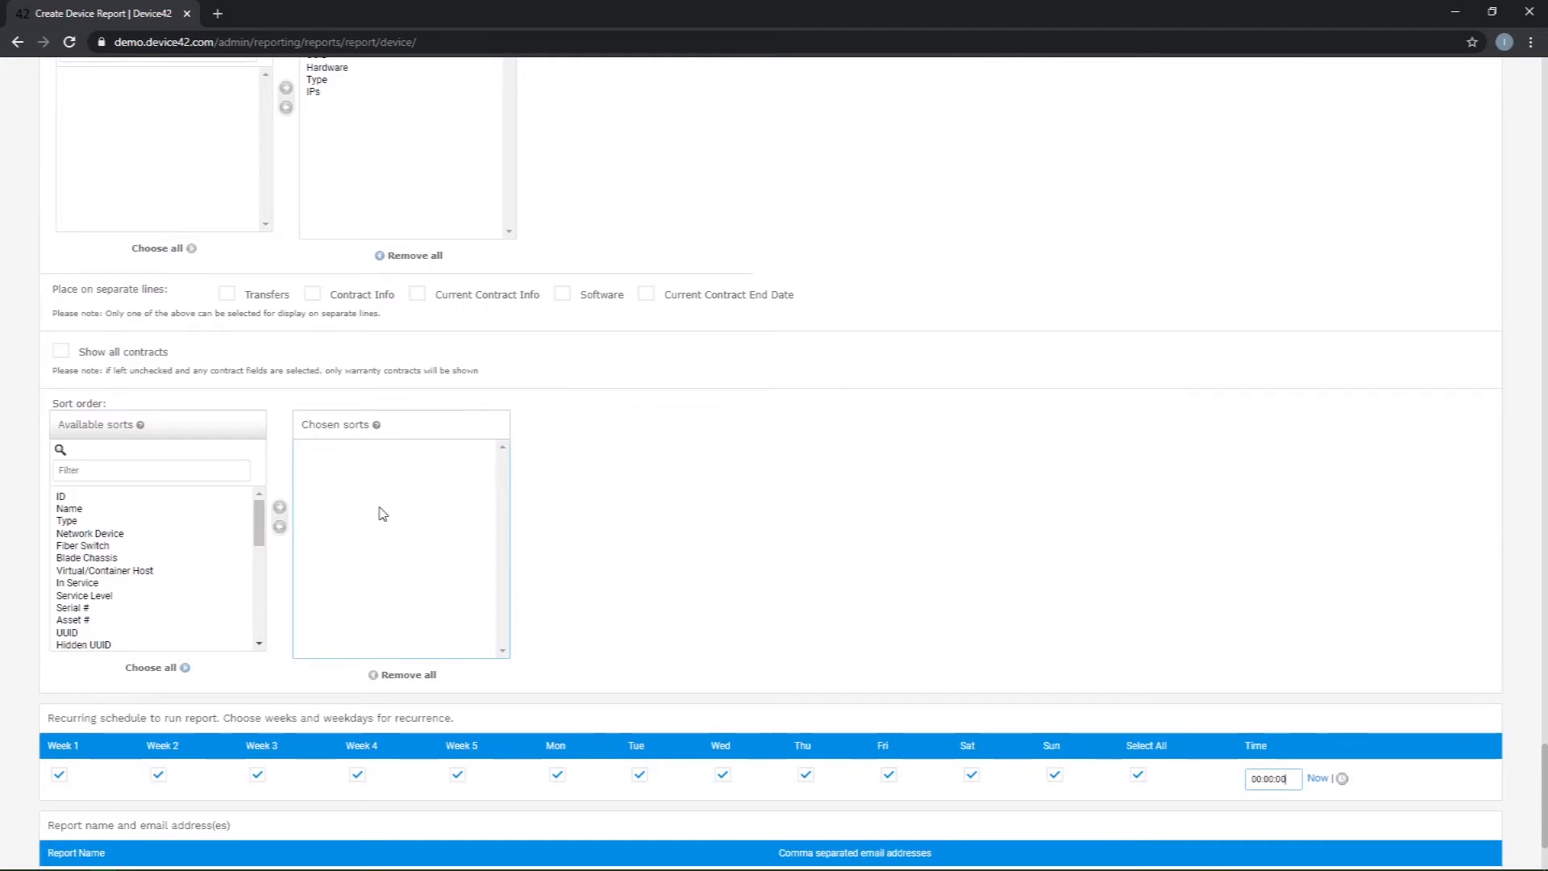
pyautogui.scroll(-2, 1313, 553)
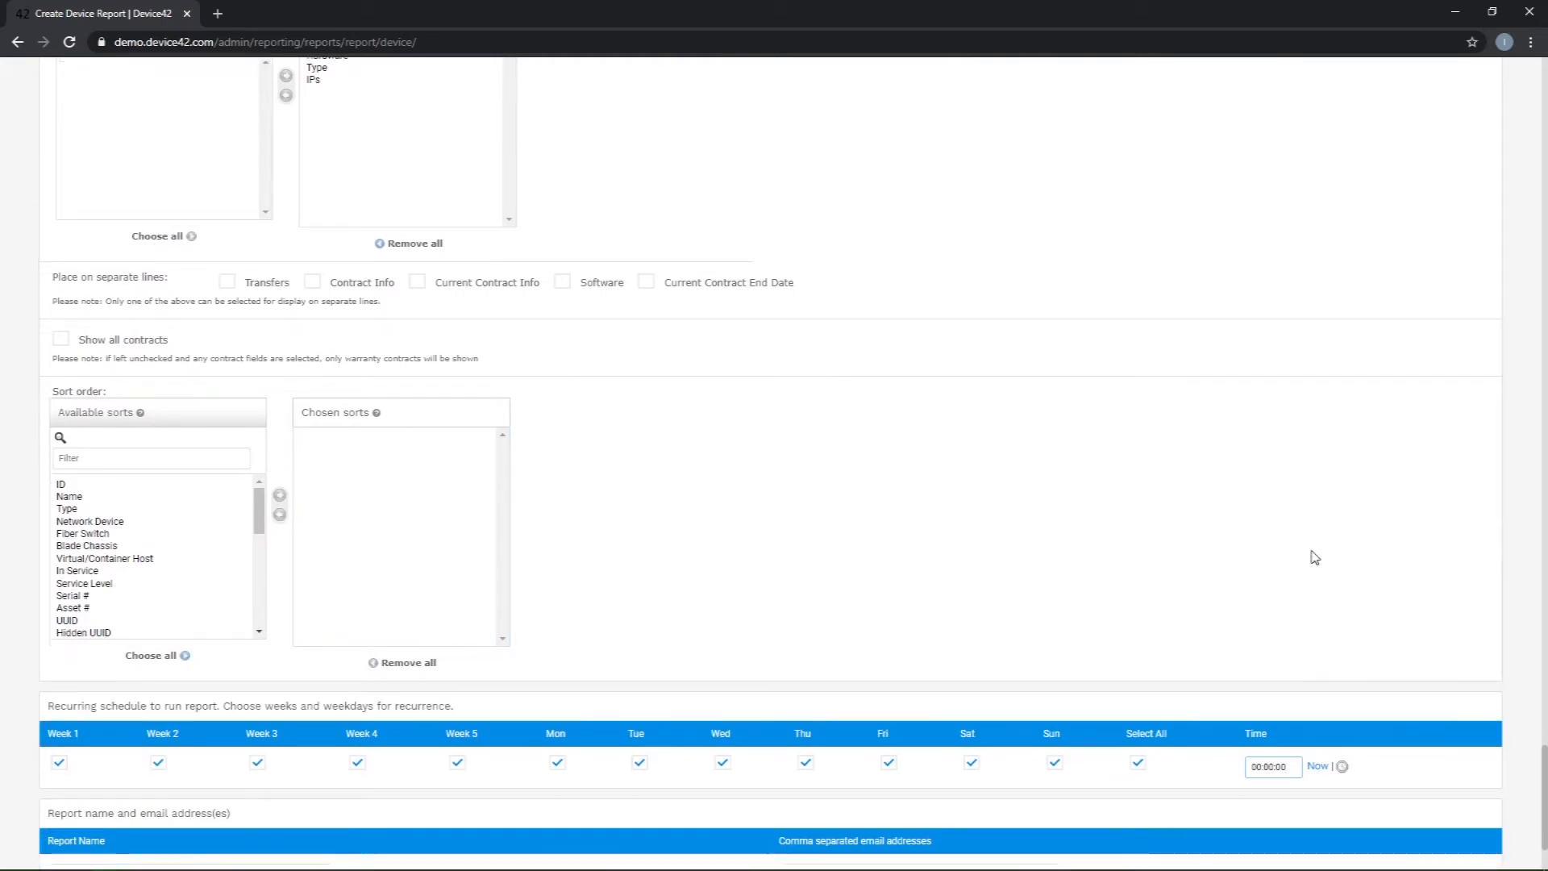
pyautogui.click(1482, 791)
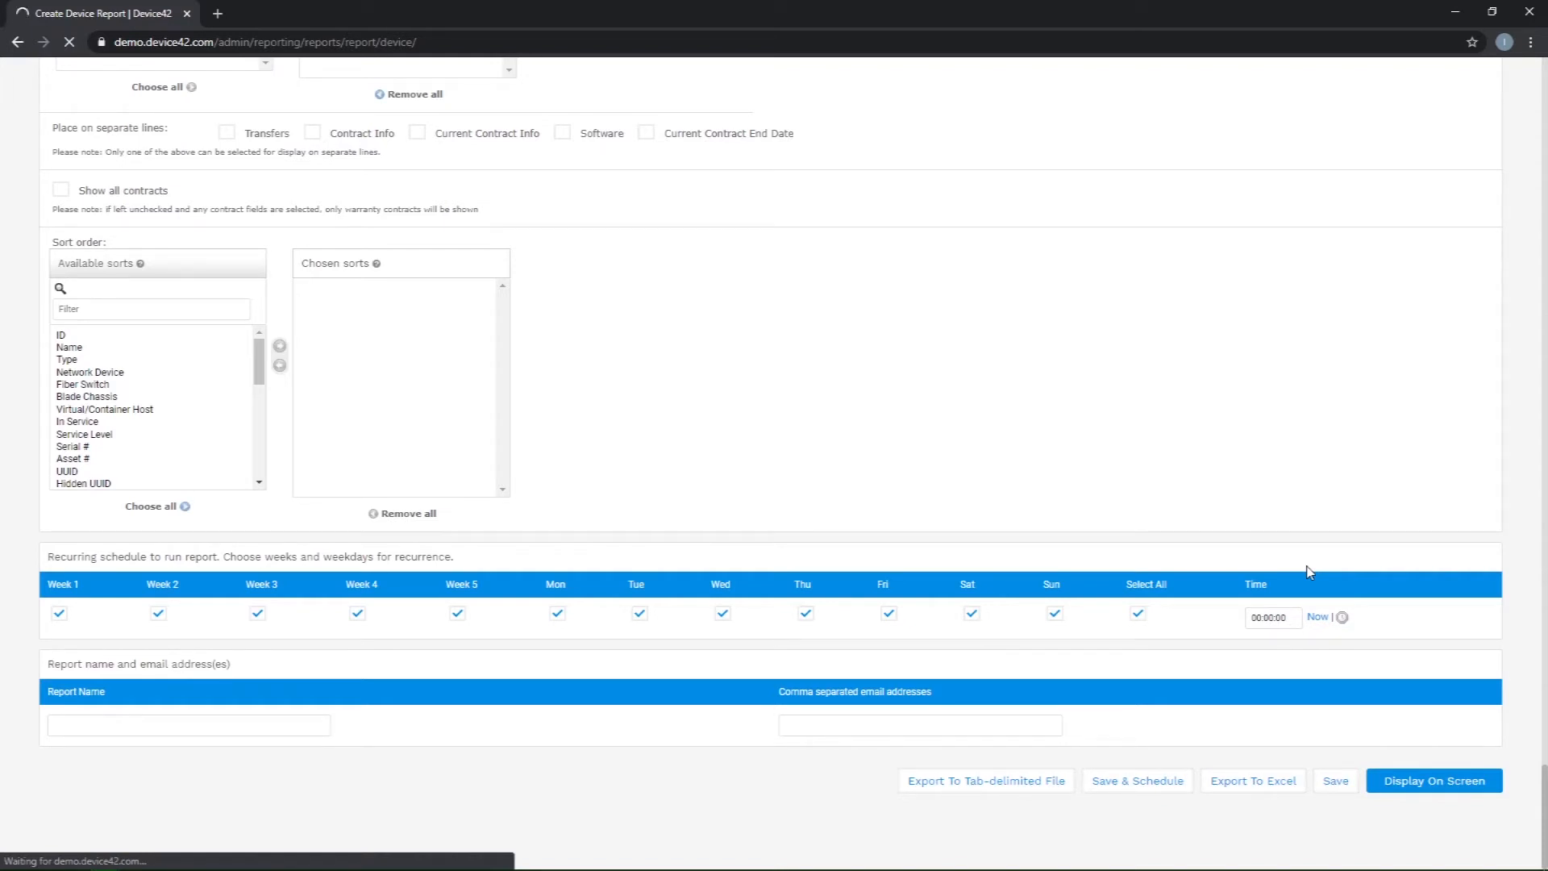
pyautogui.scroll(5, 594, 474)
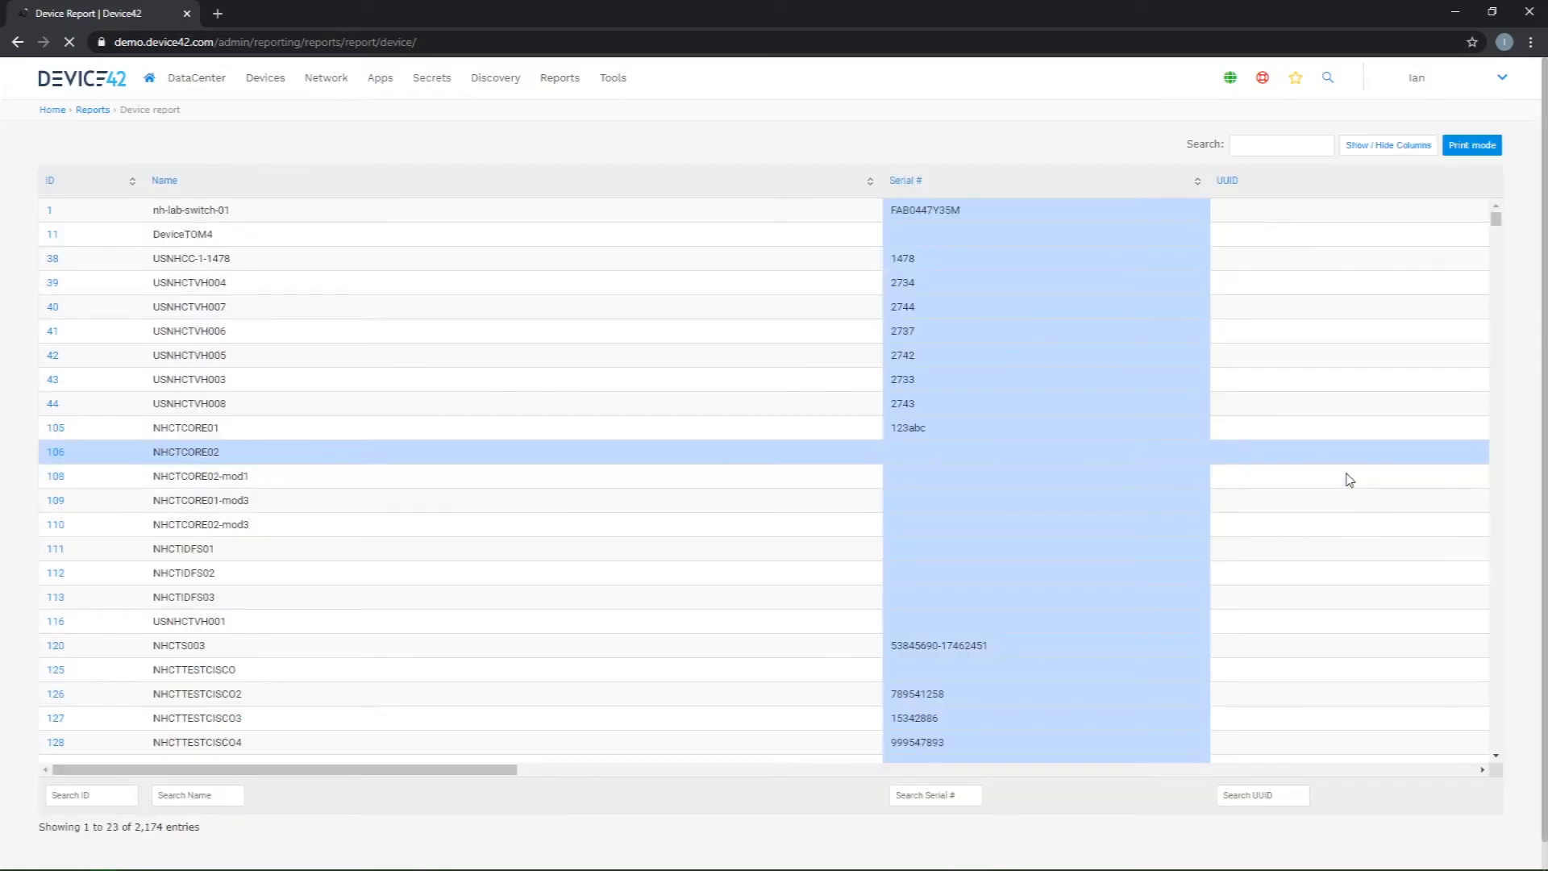
# - Look across the report's columns through to IPs and filter the results by the device name "esxi"
pyautogui.moveTo(504, 772); pyautogui.dragTo(843, 772)
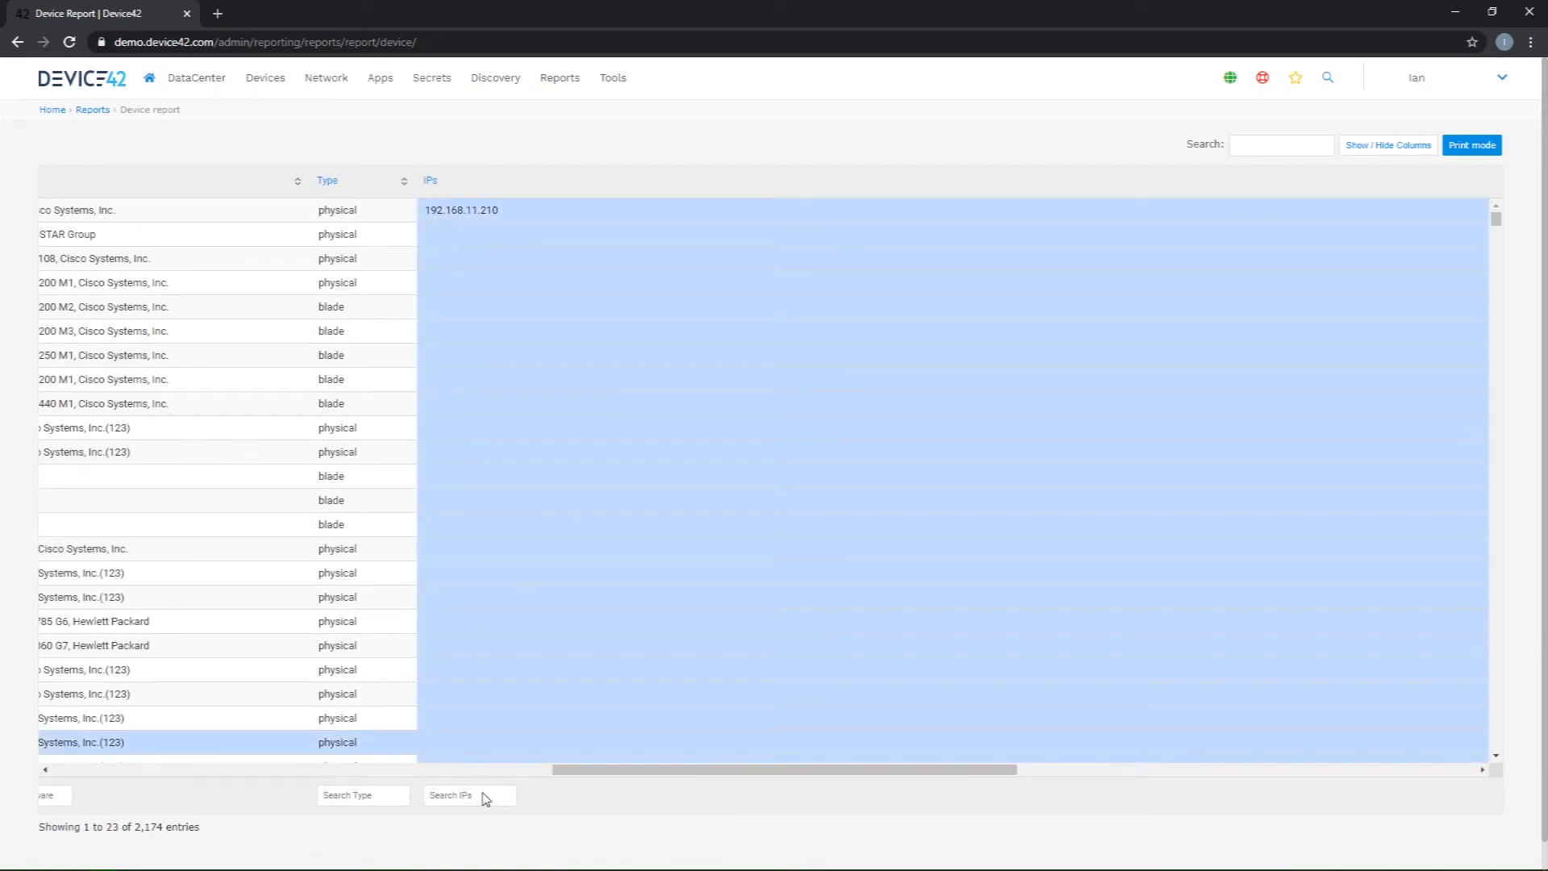
pyautogui.click(482, 793)
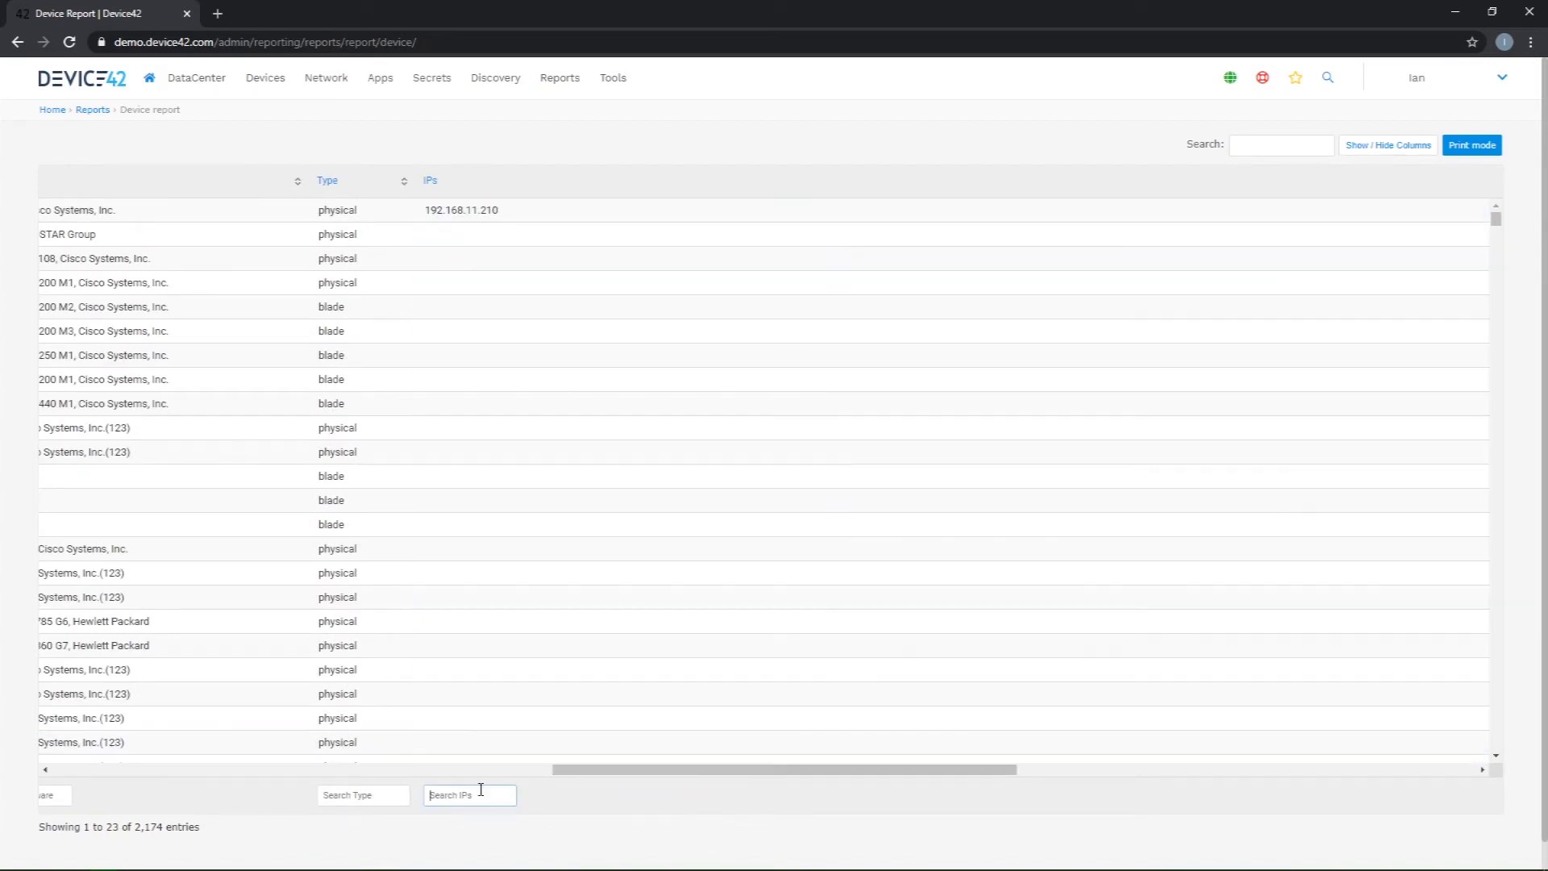
pyautogui.moveTo(577, 769); pyautogui.dragTo(74, 777)
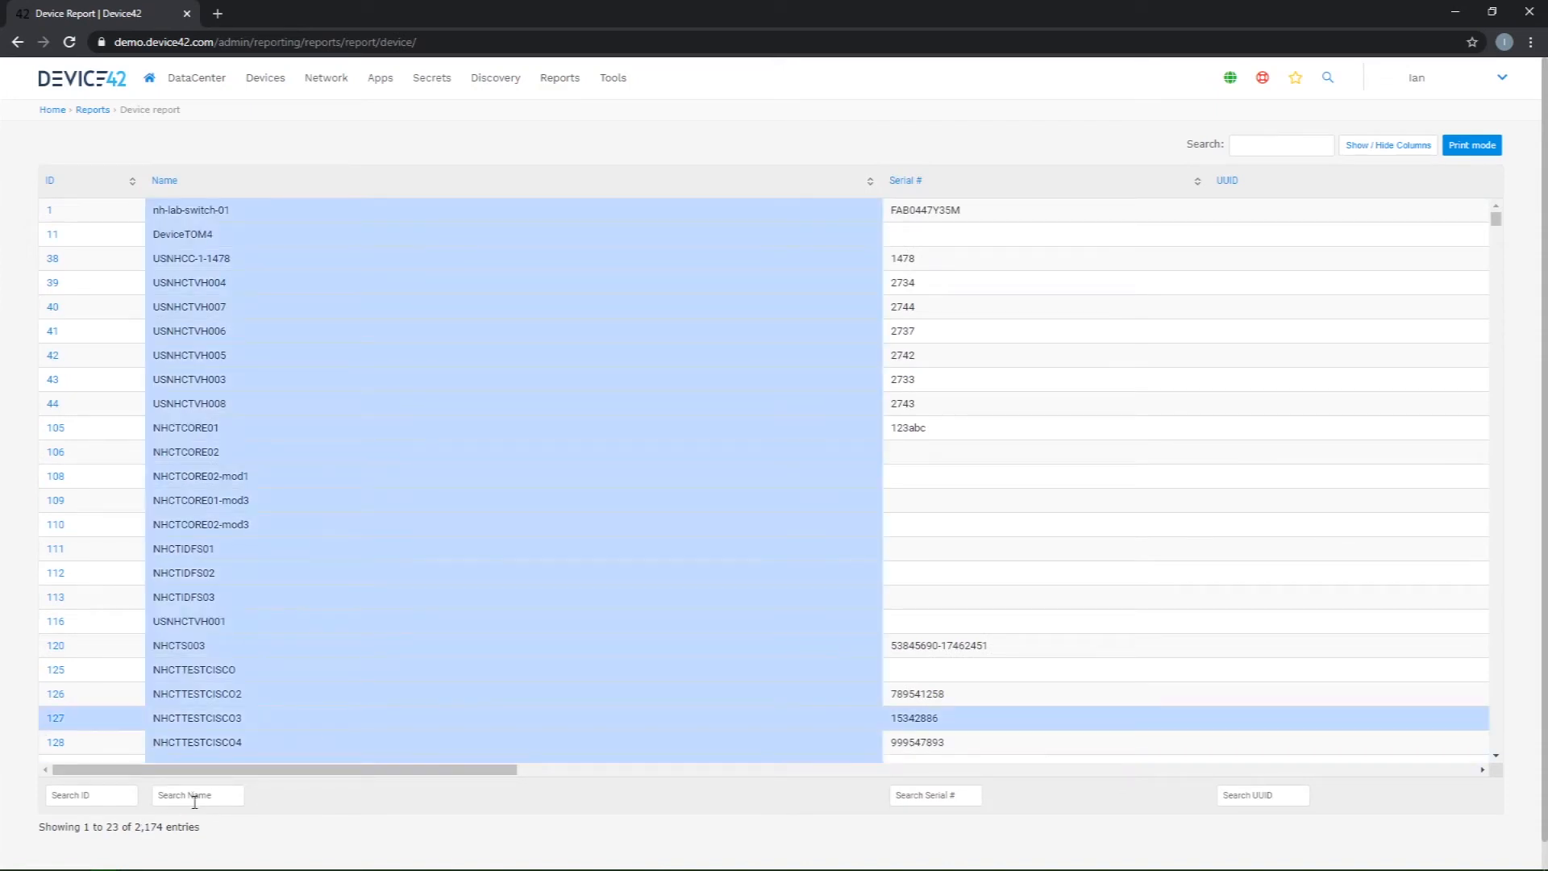
pyautogui.click(194, 796)
pyautogui.write('e')
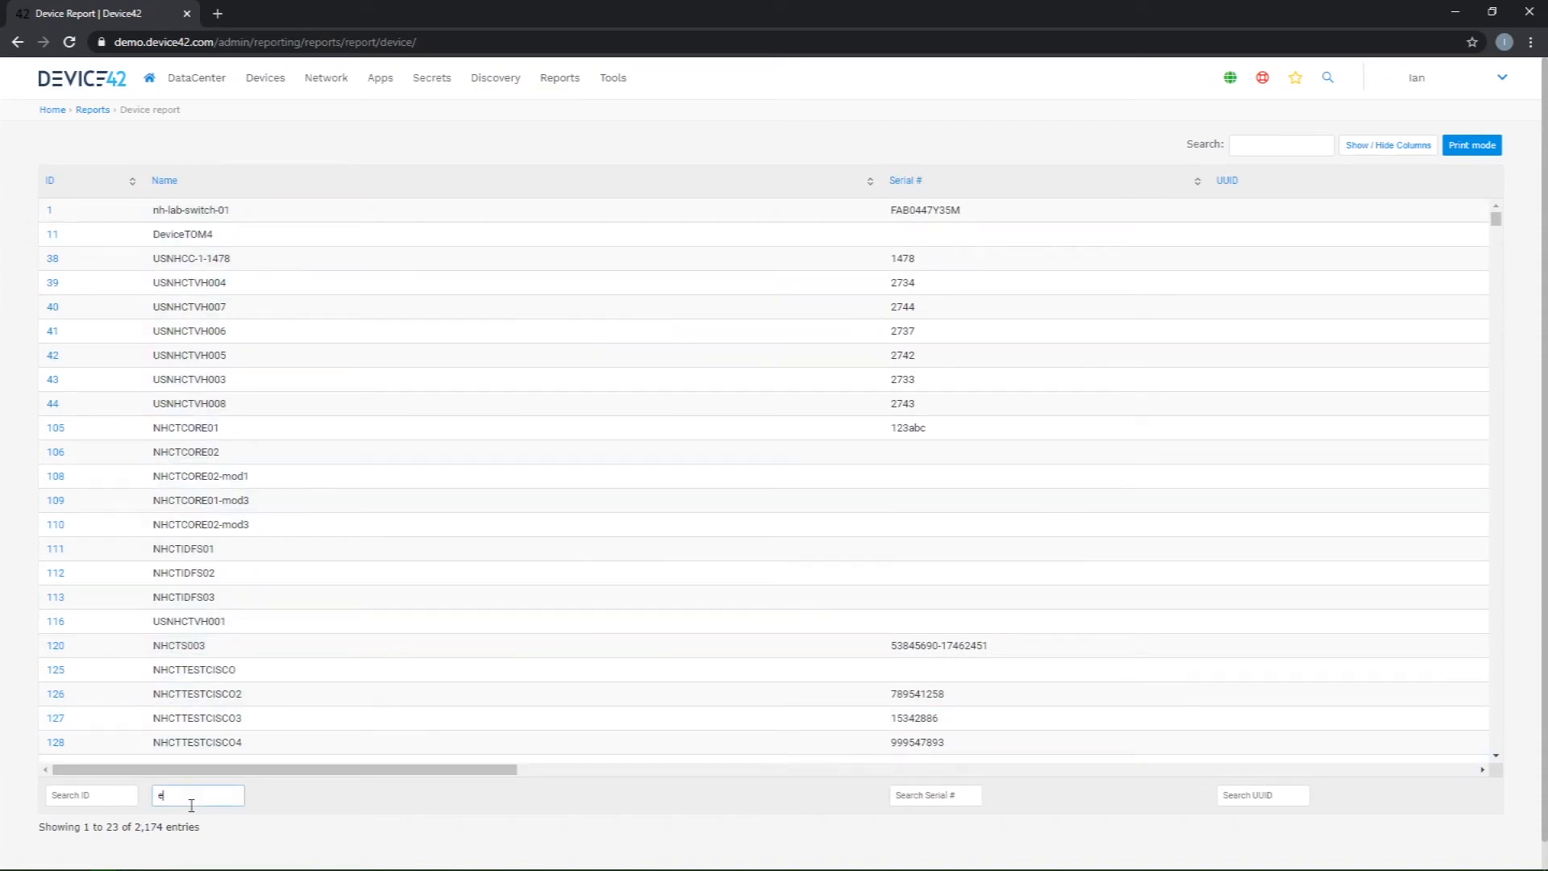
pyautogui.write('sxi')
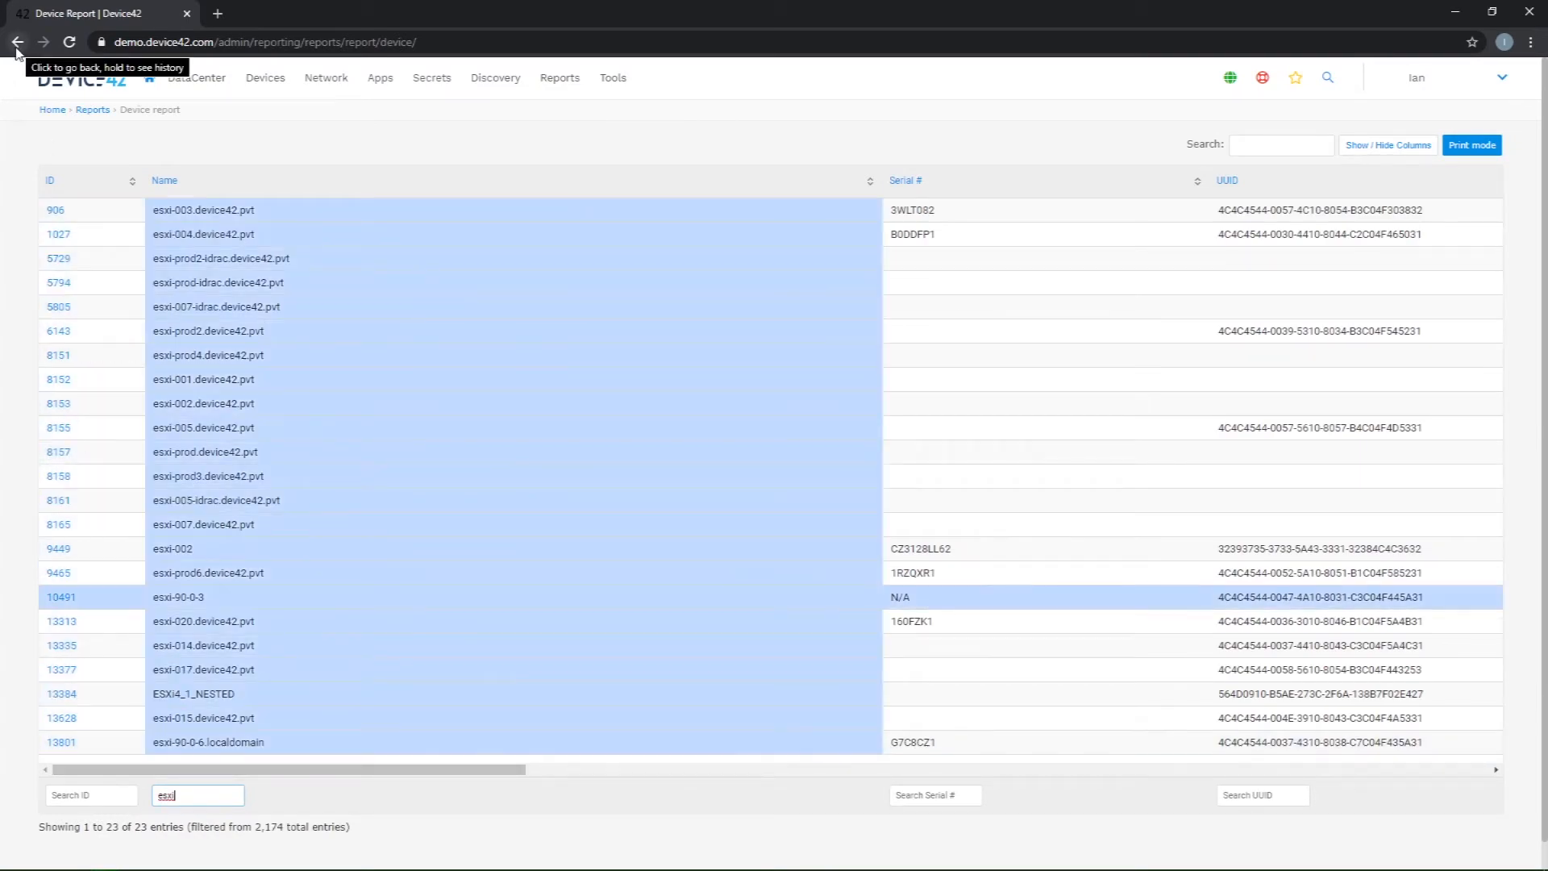
# - Return to the device report form and limit the report to the physical device type
pyautogui.click(16, 45)
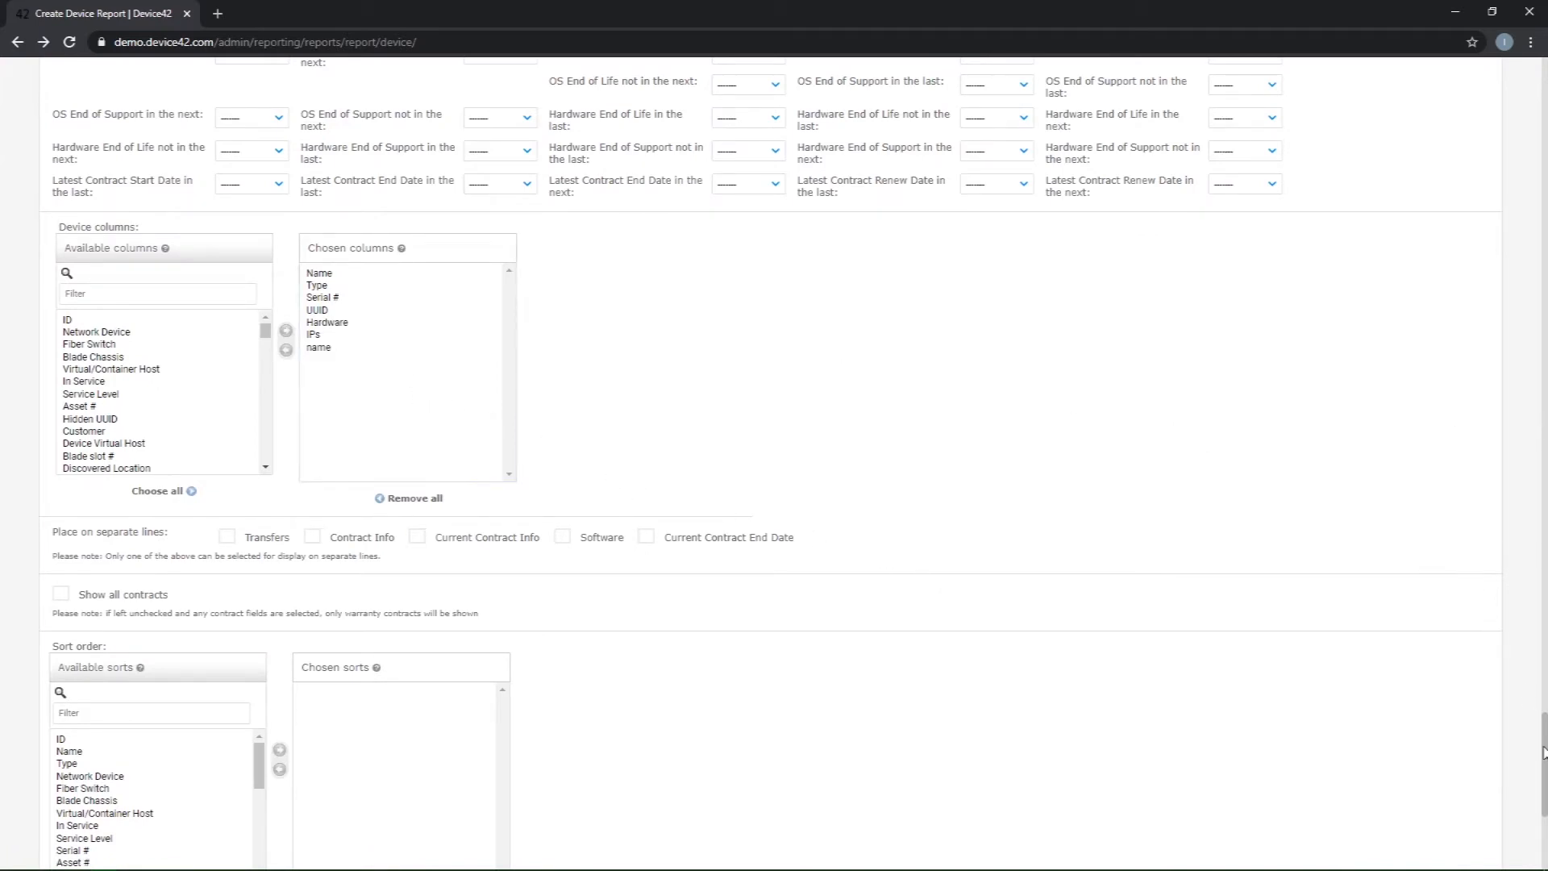
pyautogui.moveTo(1545, 755); pyautogui.dragTo(1510, 348)
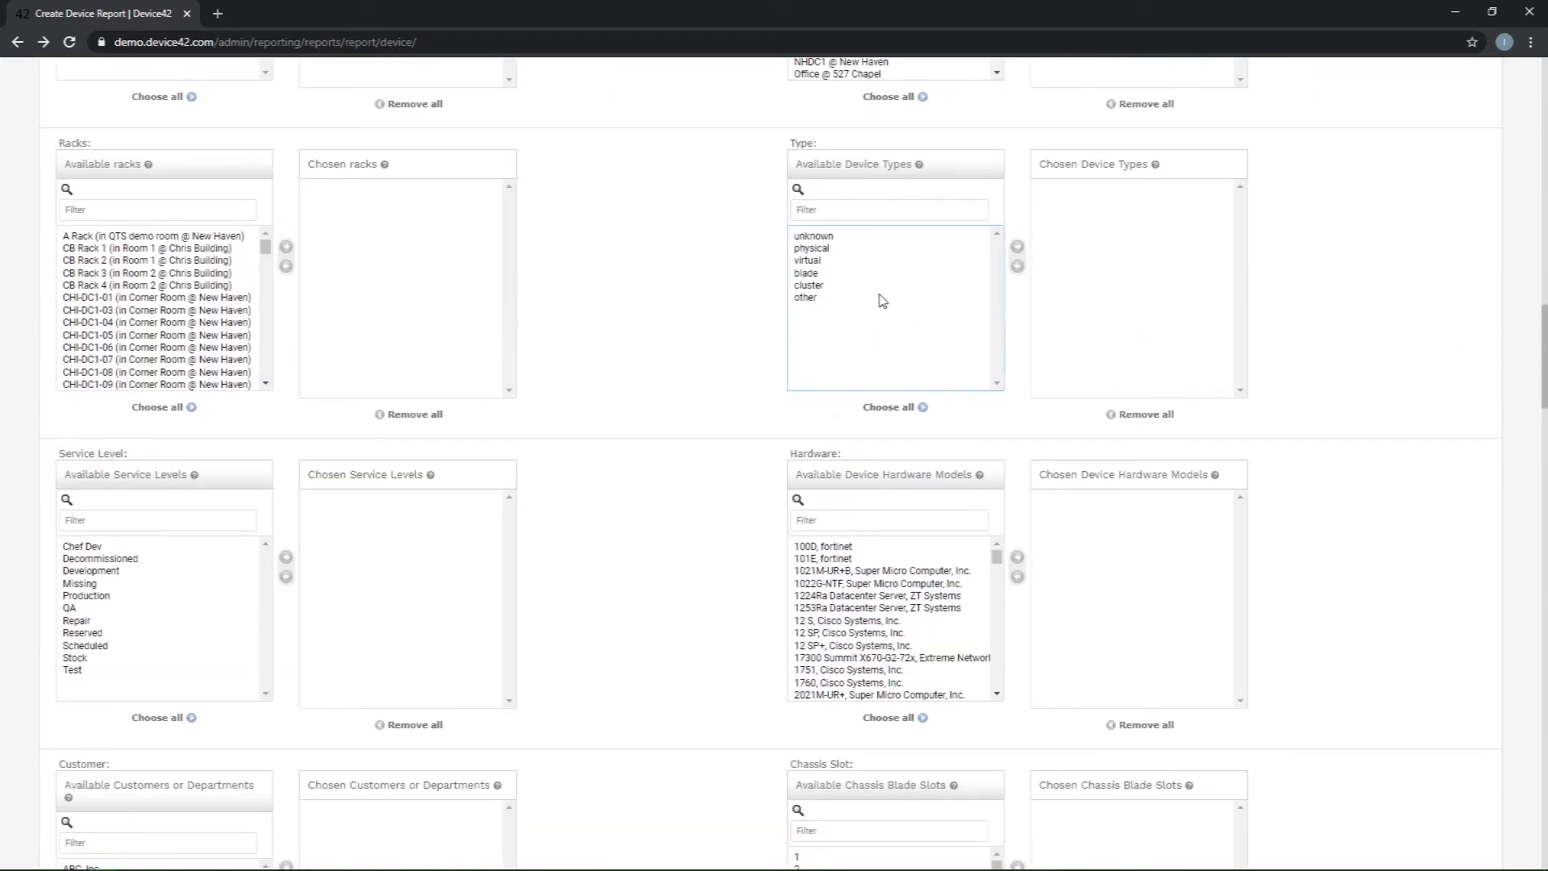
pyautogui.doubleClick(812, 248)
# - Remove the Type column from the report's chosen device columns
pyautogui.moveTo(1544, 328); pyautogui.dragTo(1506, 772)
pyautogui.scroll(1, 537, 481)
pyautogui.scroll(2, 540, 487)
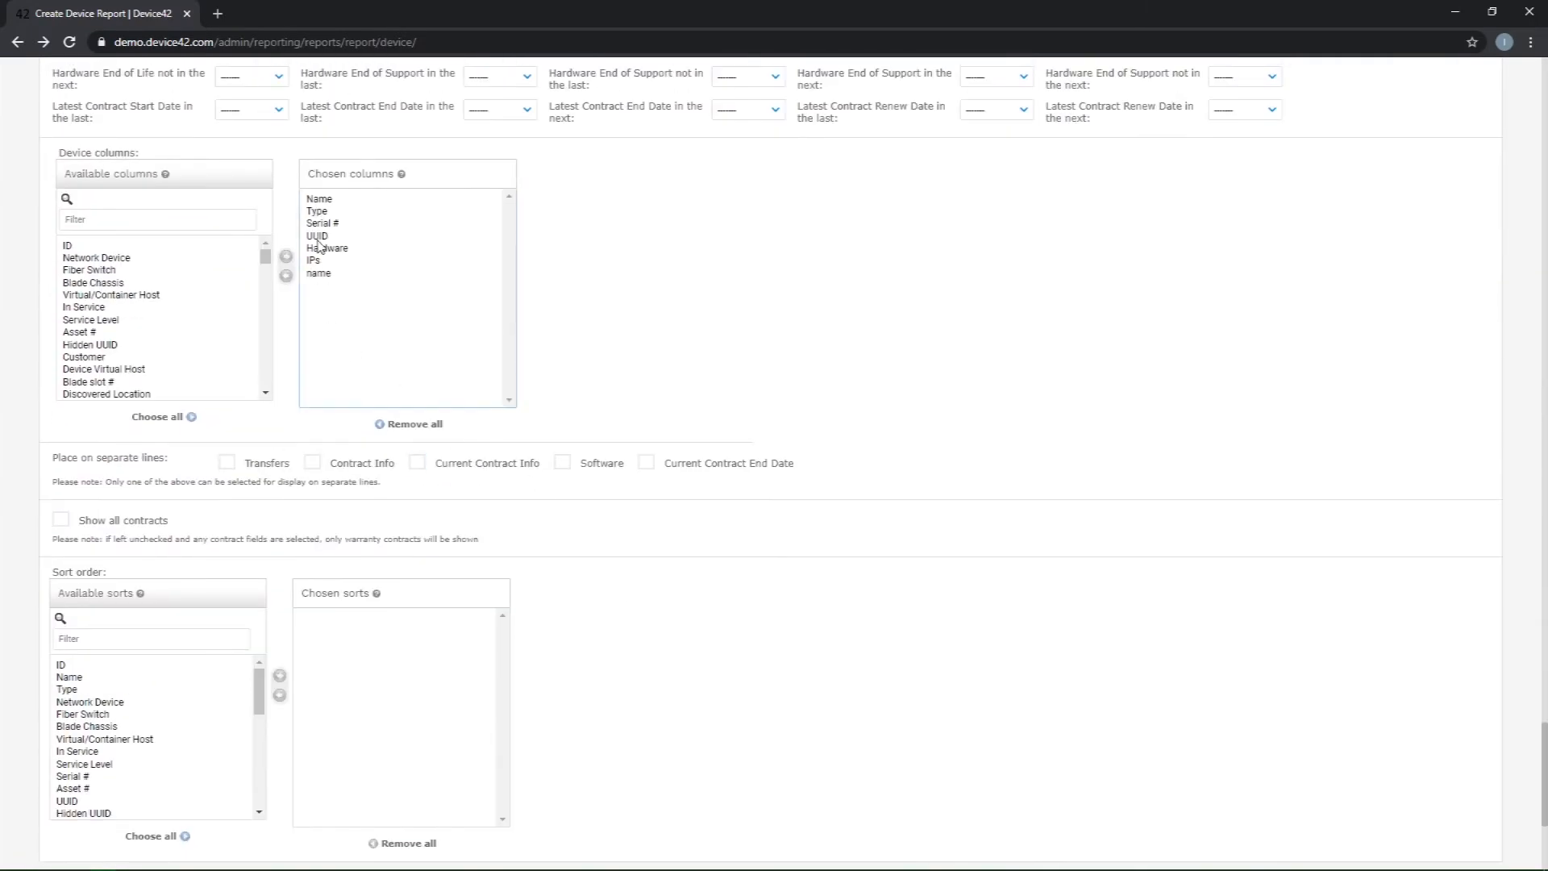
pyautogui.click(321, 214)
pyautogui.doubleClick(320, 215)
pyautogui.moveTo(1545, 750); pyautogui.dragTo(1524, 84)
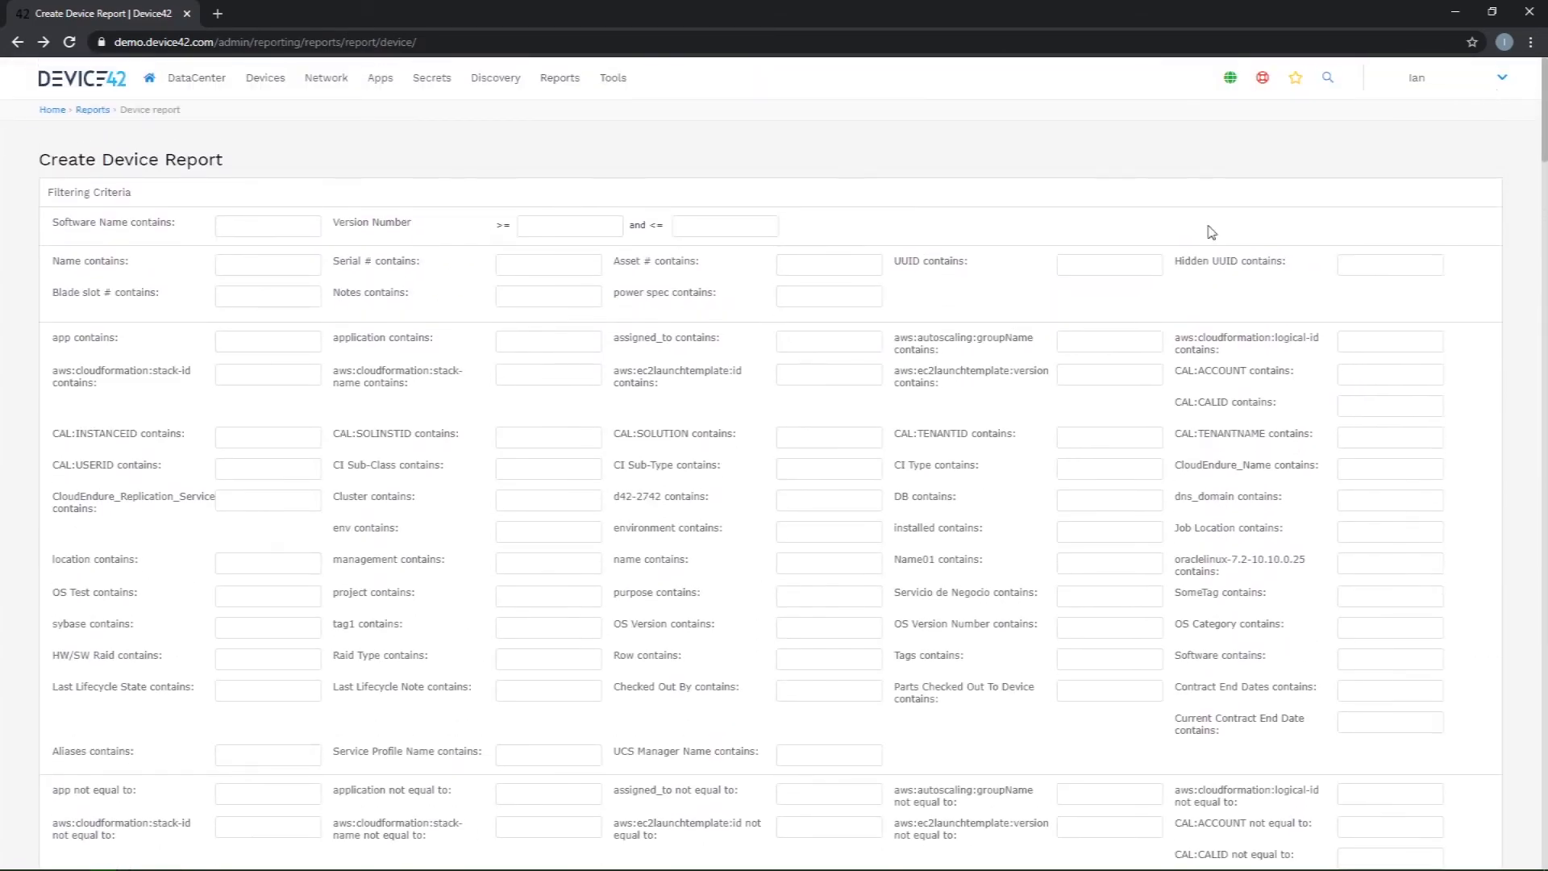
pyautogui.scroll(-2, 579, 471)
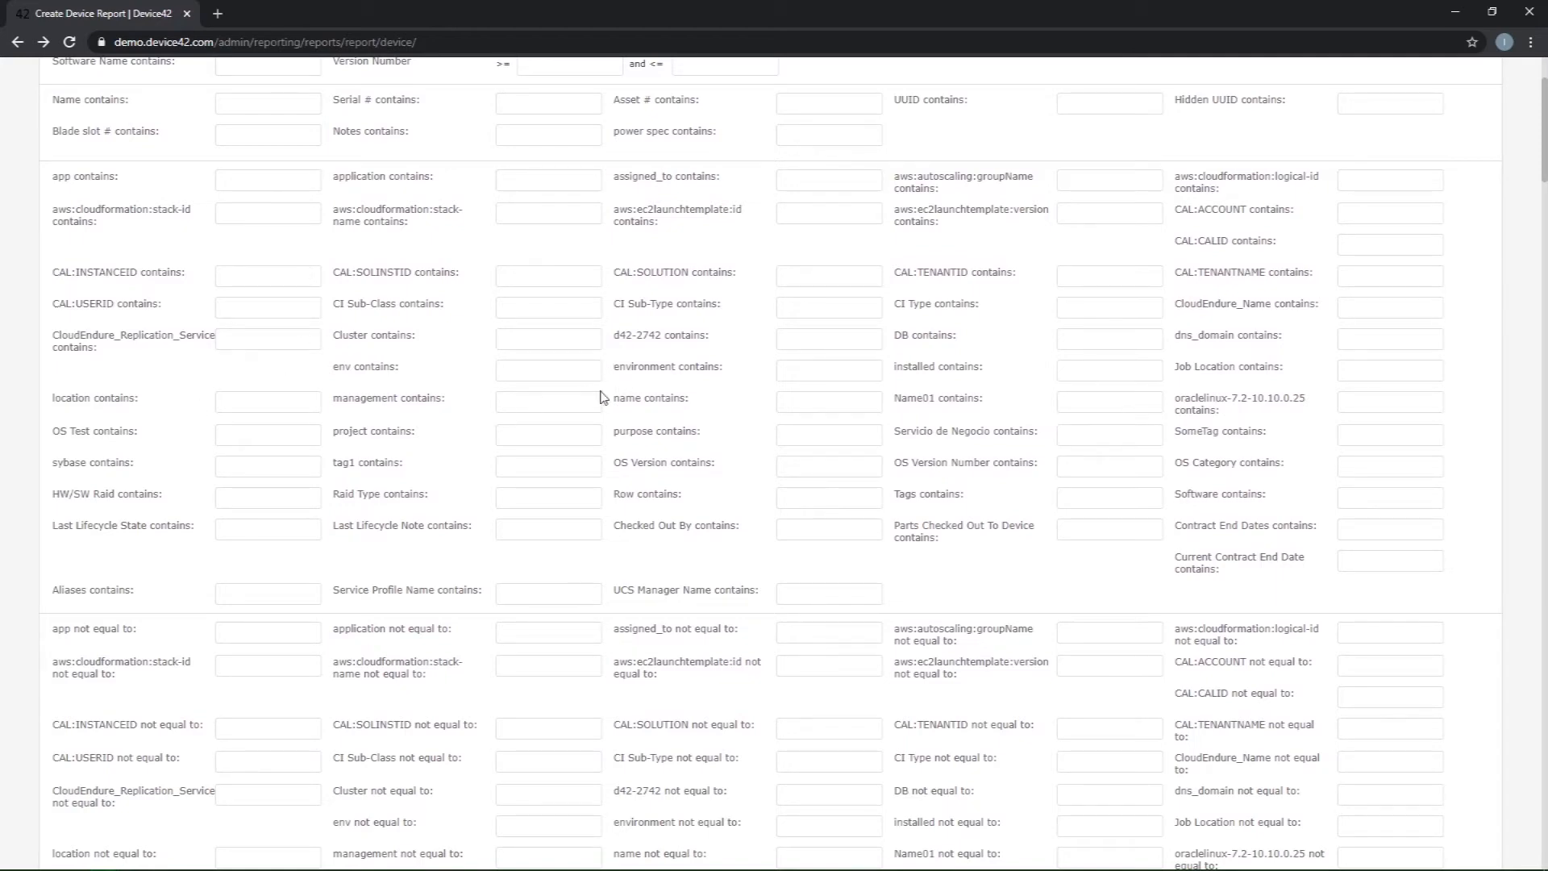
pyautogui.scroll(-10, 603, 397)
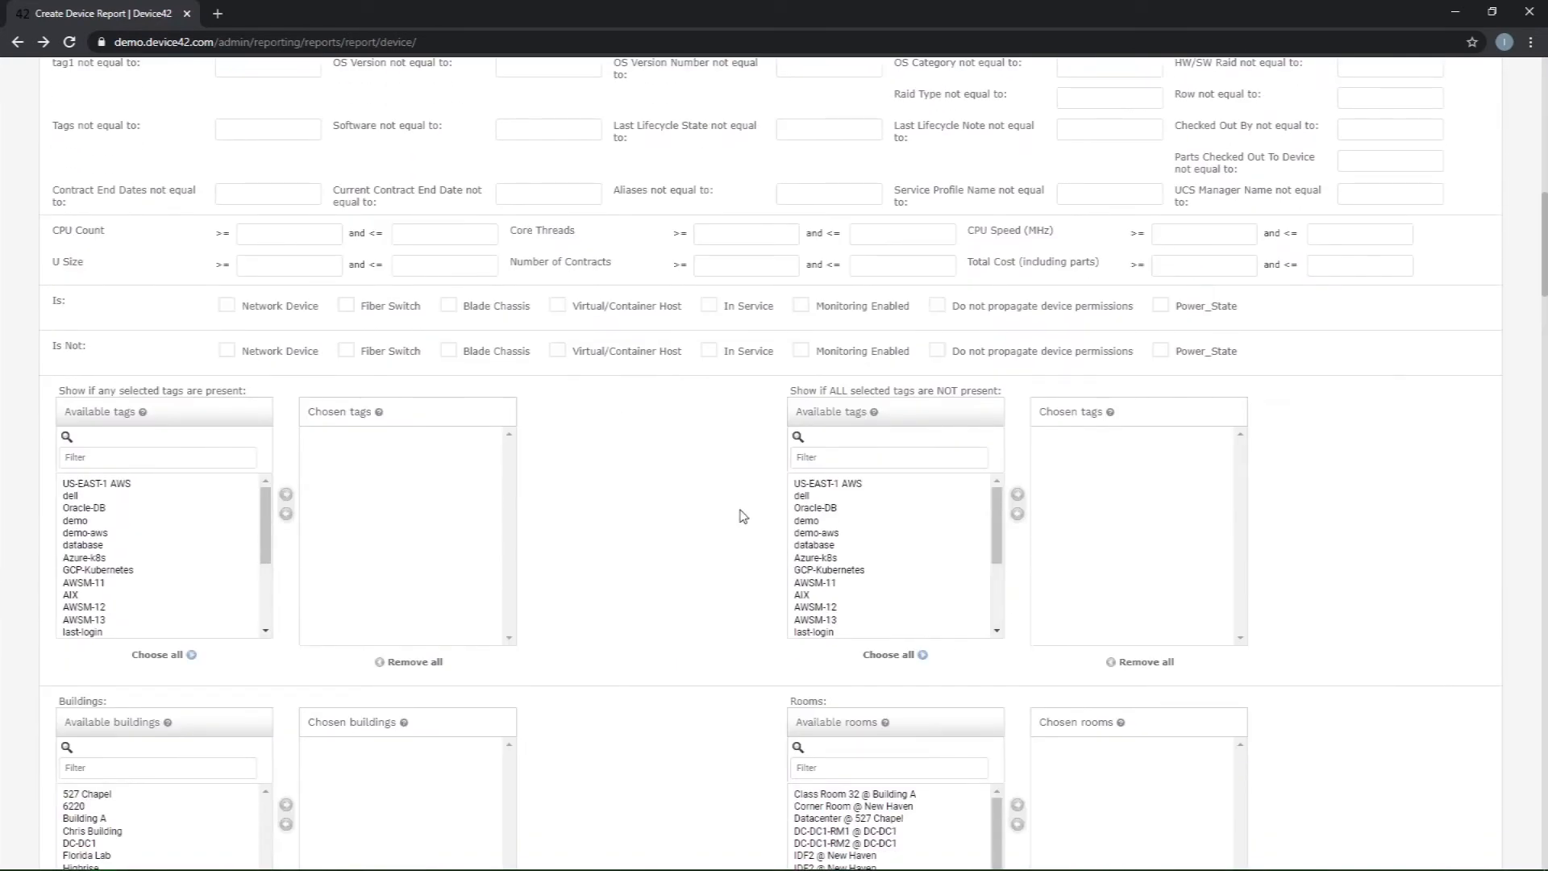
# - Look through the tag, building and rack filters, search the available hardware models for "dell", and clear that search
pyautogui.scroll(-3, 626, 508)
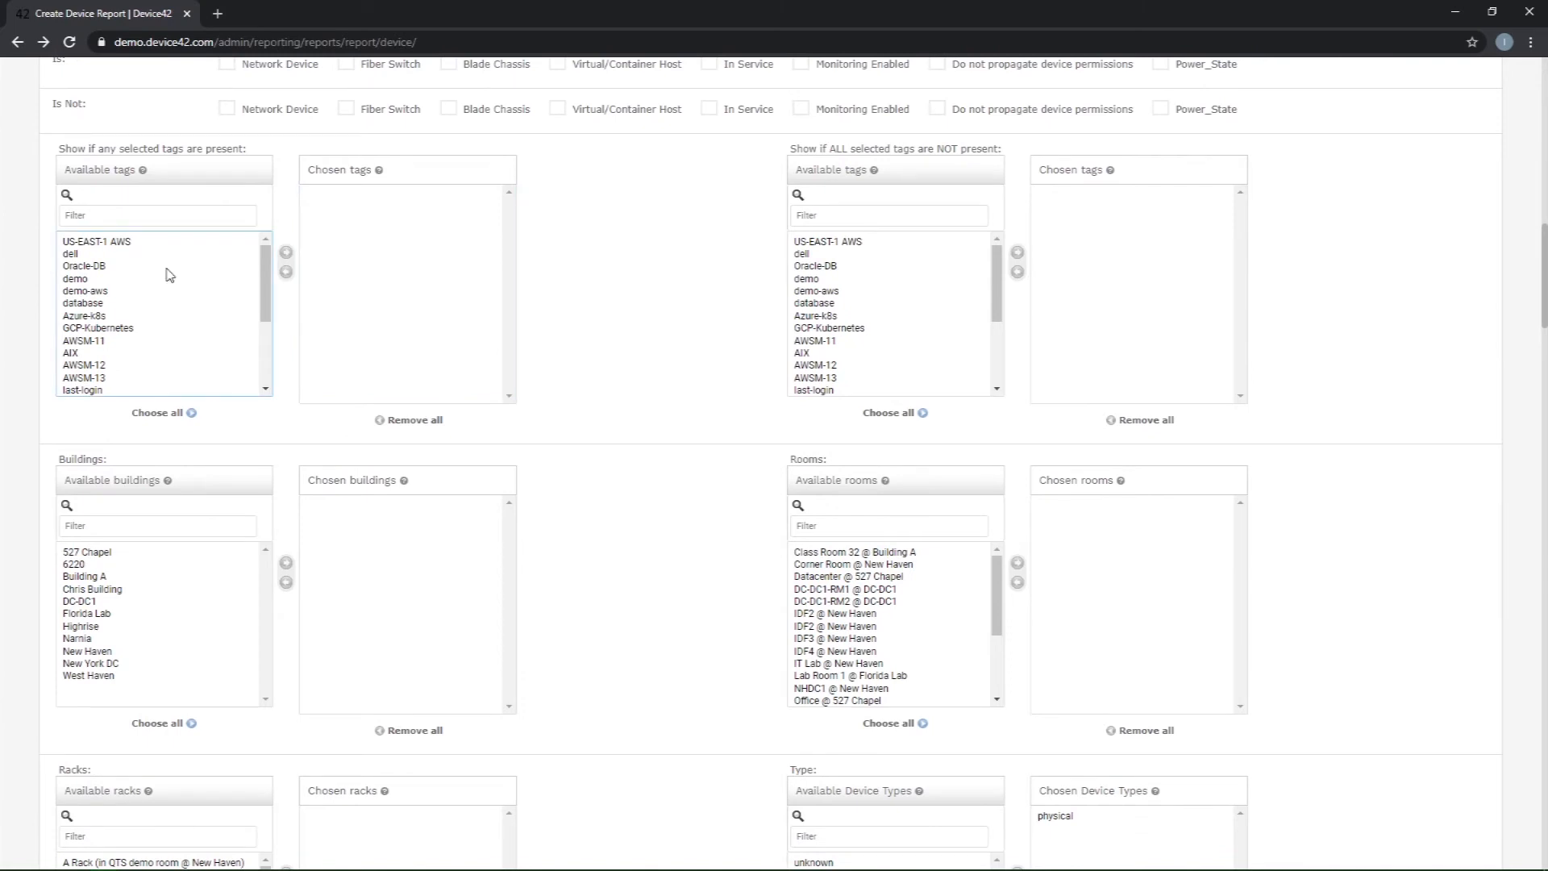
pyautogui.click(452, 564)
pyautogui.scroll(-2, 629, 622)
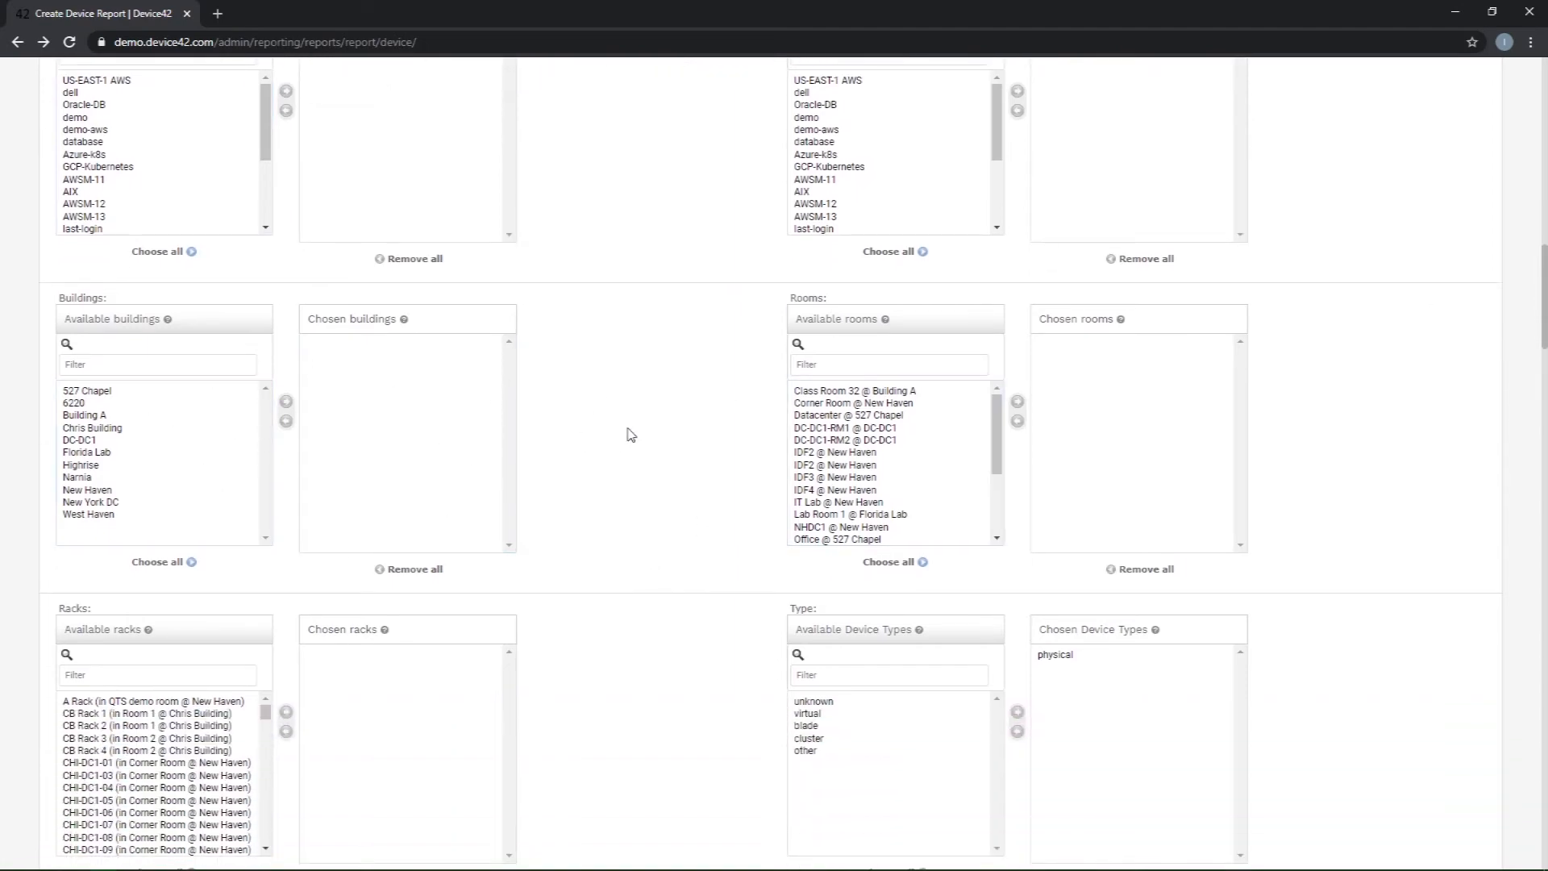
pyautogui.scroll(-6, 637, 432)
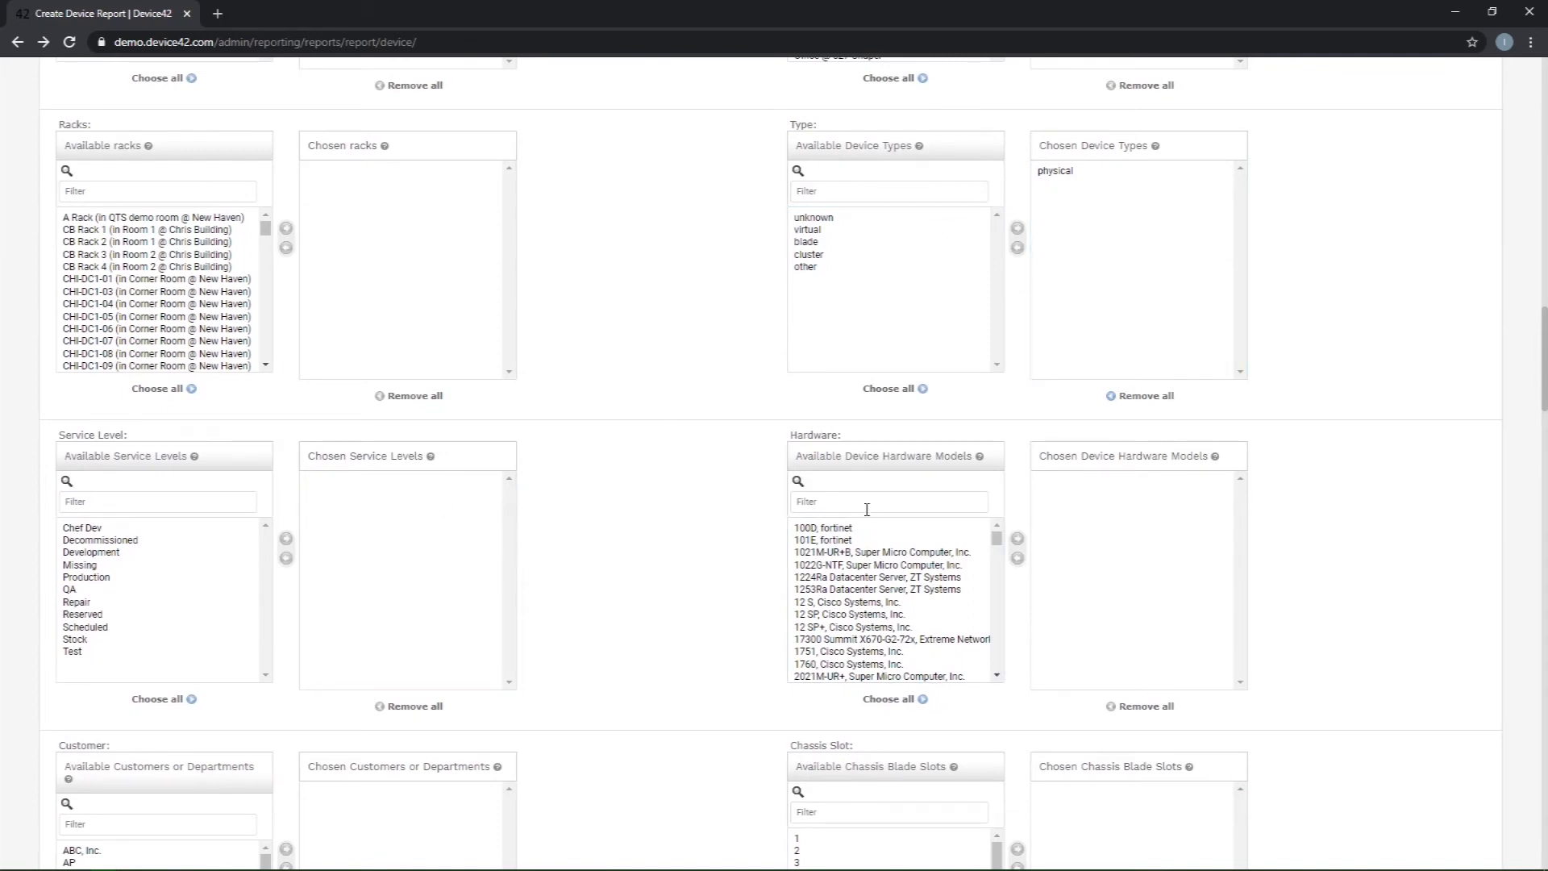
pyautogui.write('dell')
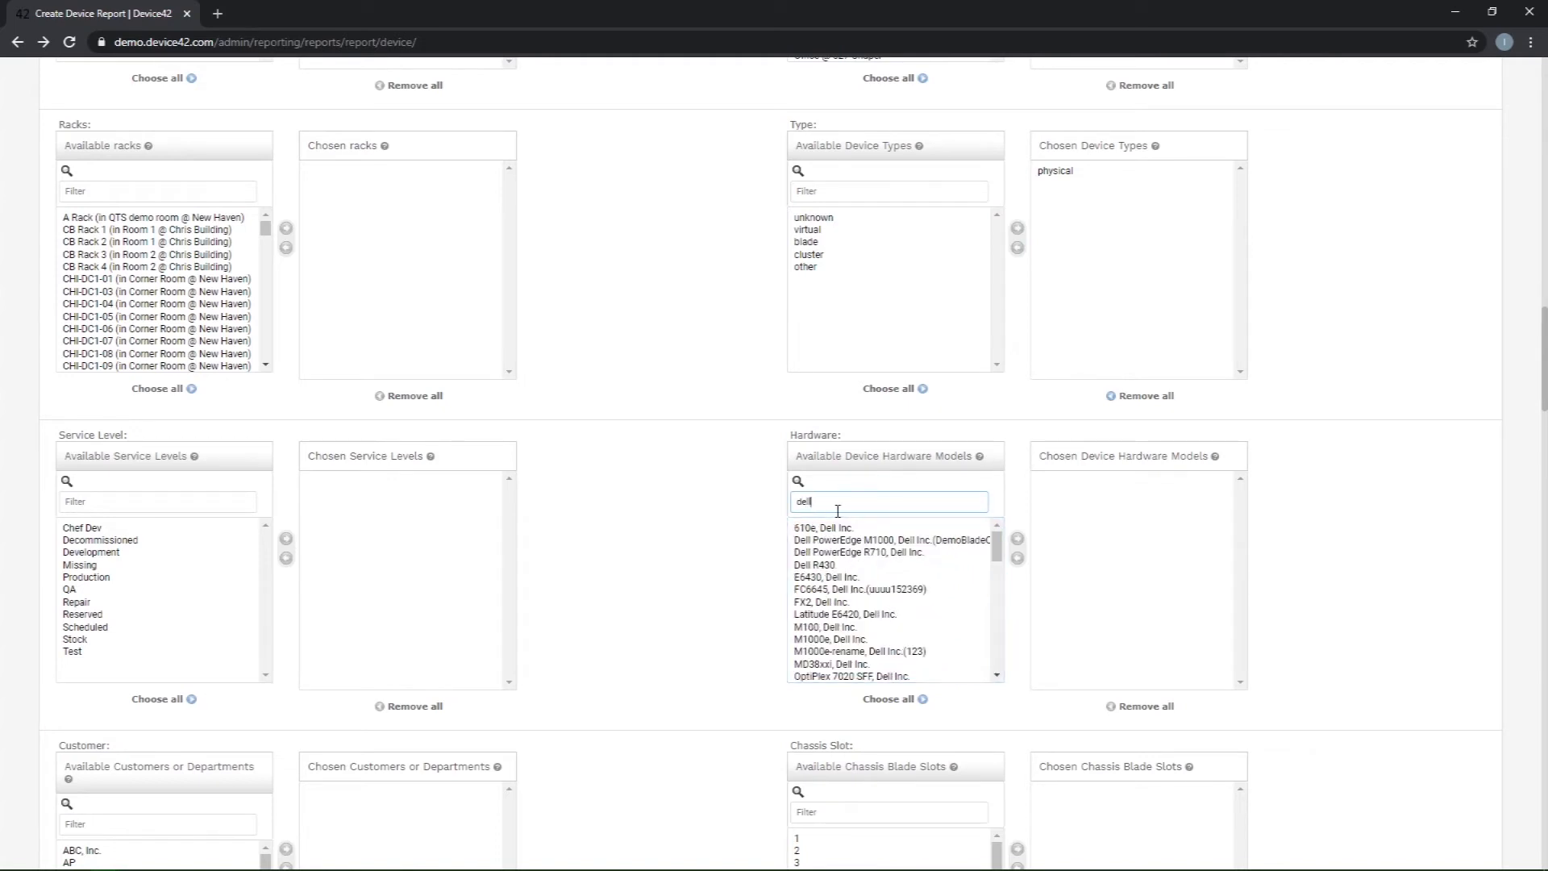
pyautogui.moveTo(859, 501); pyautogui.dragTo(753, 508)
pyautogui.press('BackSpace')
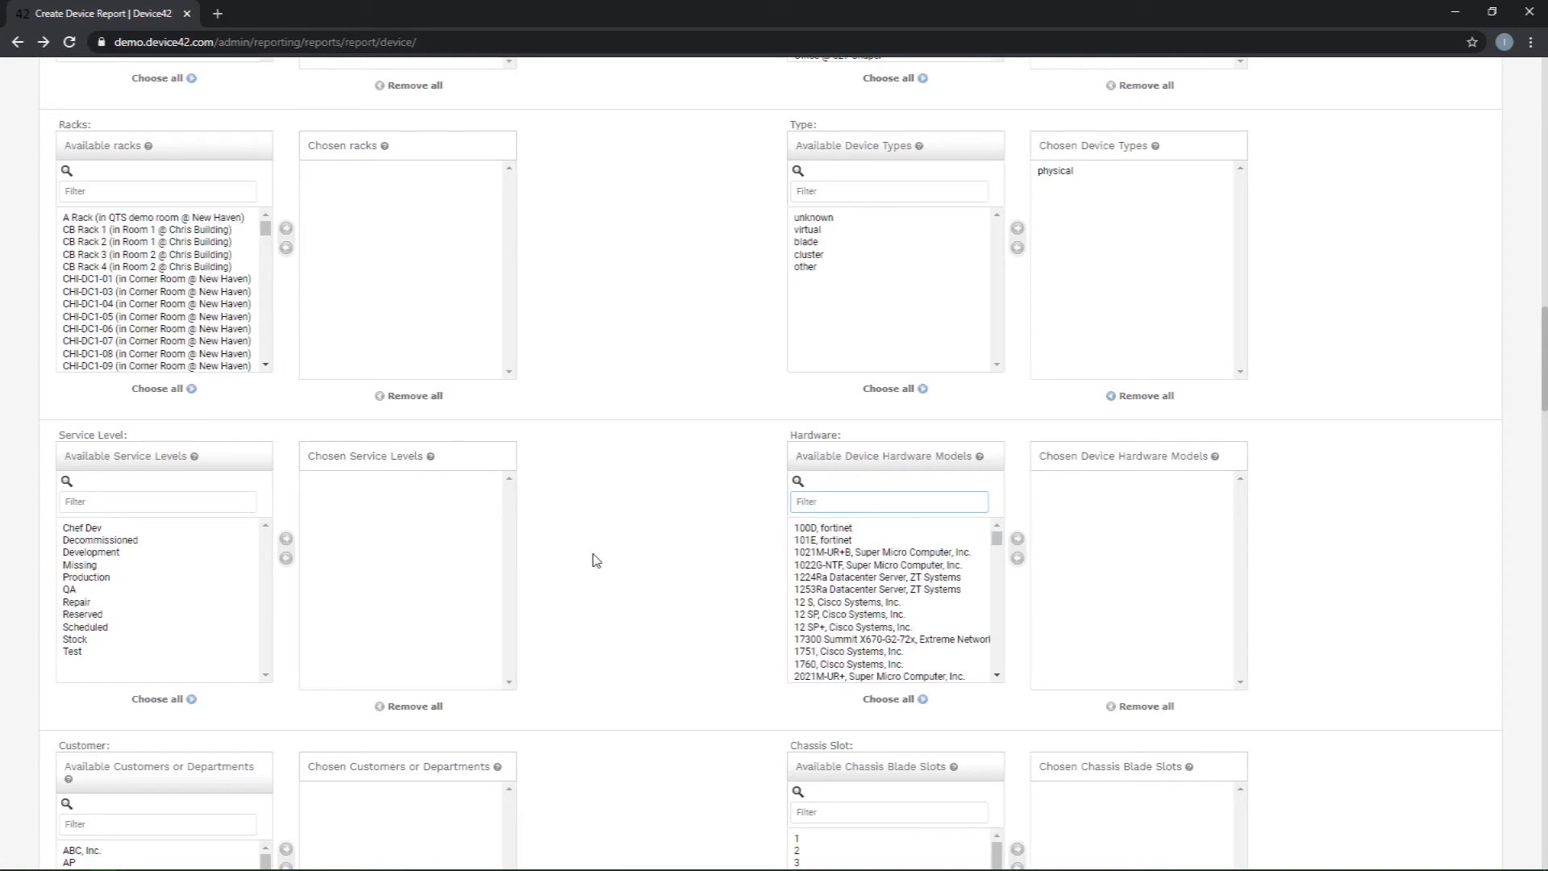
# - Limit the report to Windows operating systems by filtering the available OS list for "windows" and choosing all matches
pyautogui.scroll(-4, 596, 561)
pyautogui.scroll(-4, 596, 560)
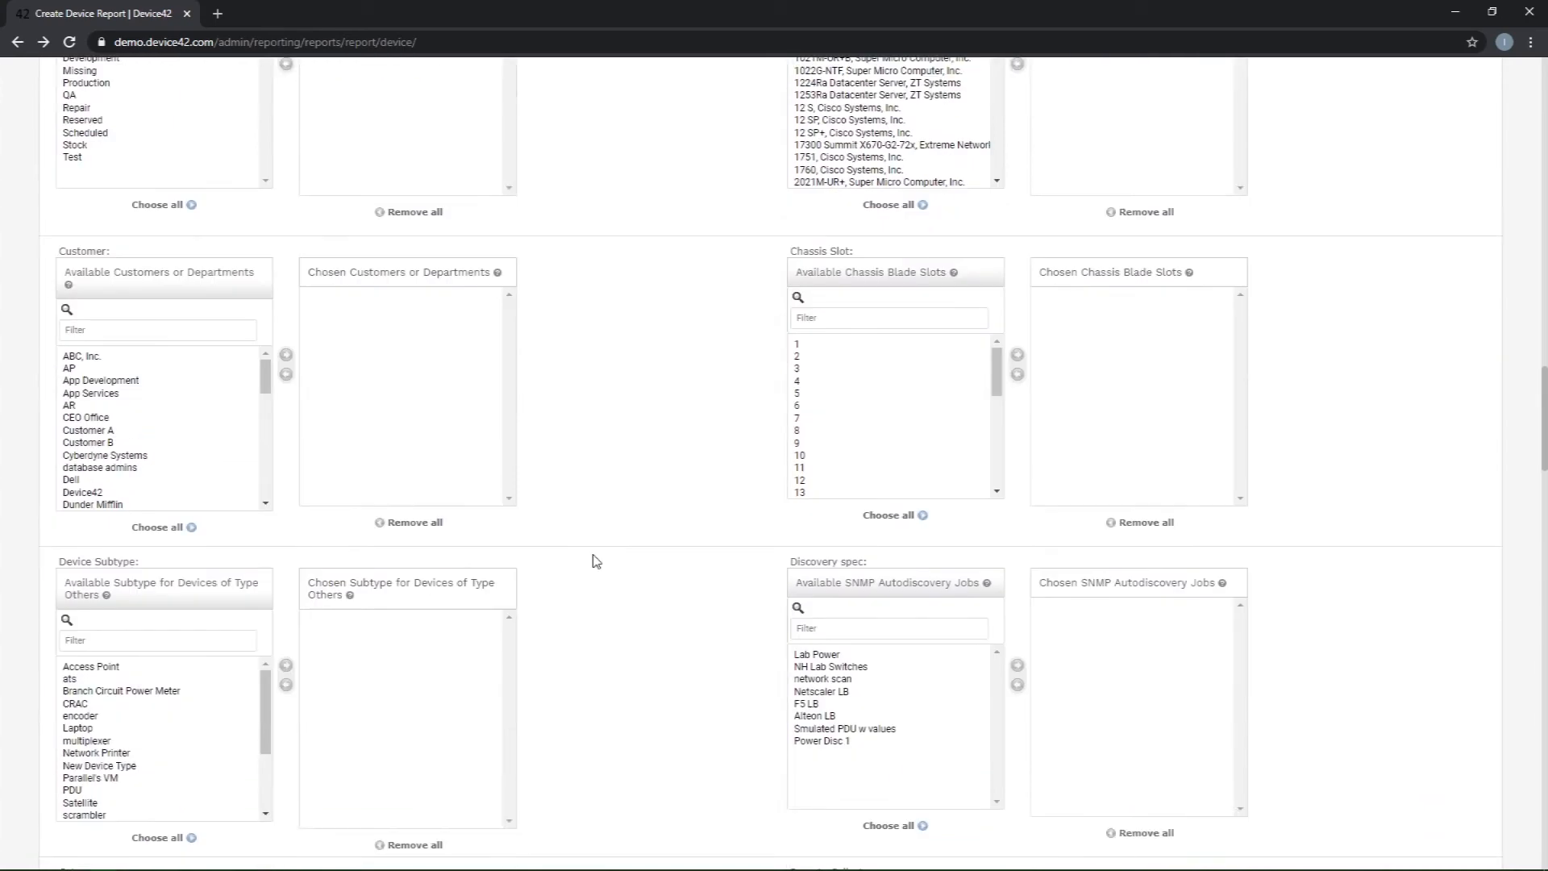
pyautogui.scroll(-6, 613, 600)
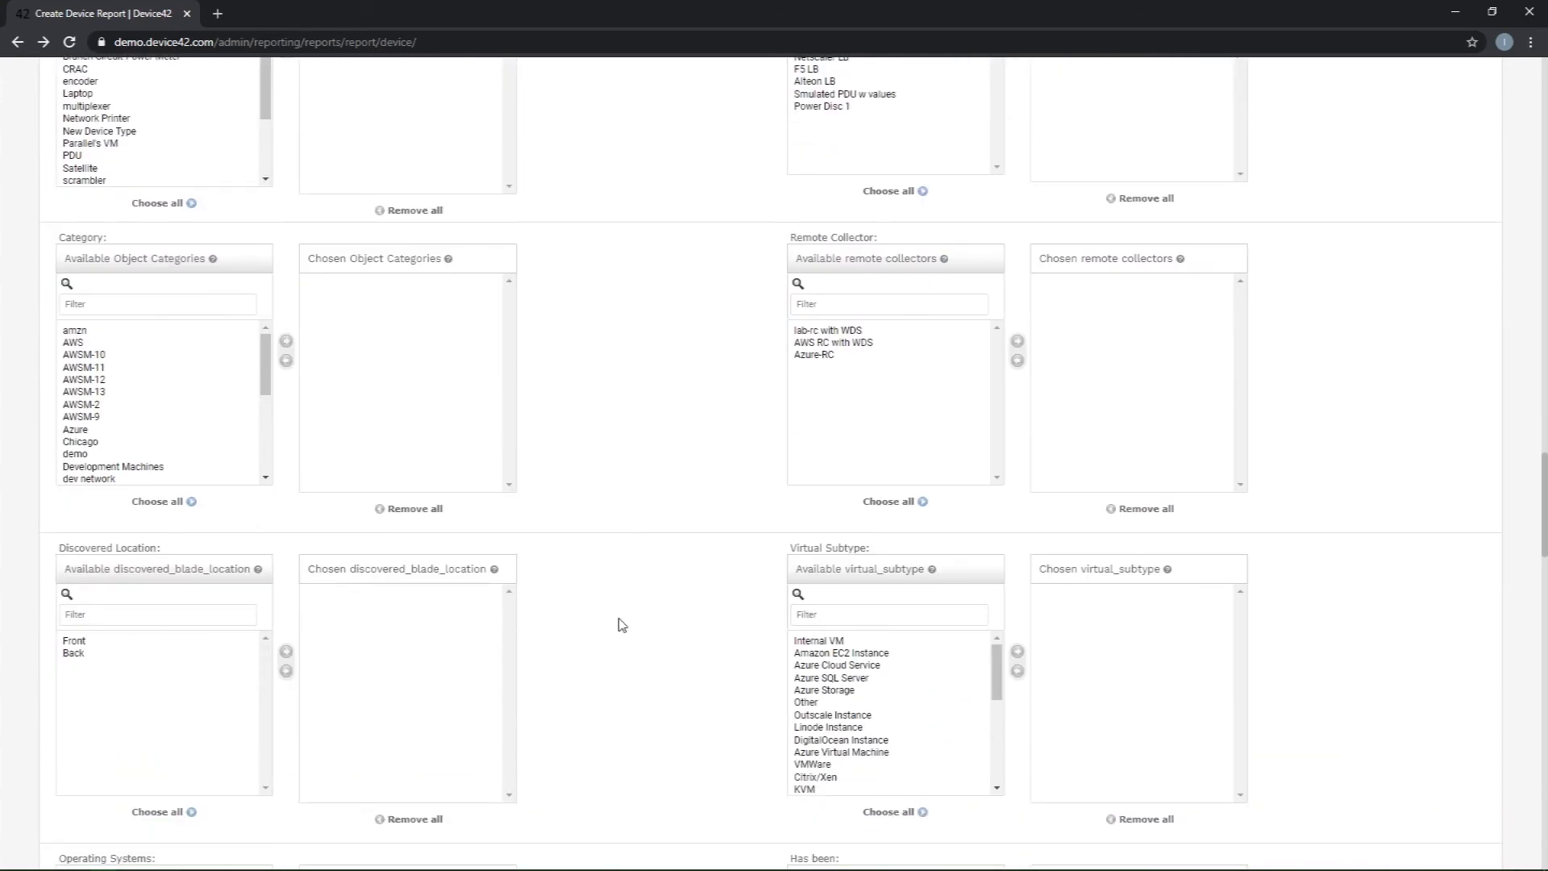
pyautogui.scroll(-4, 621, 626)
pyautogui.scroll(-2, 621, 626)
pyautogui.click(125, 440)
pyautogui.write('windows')
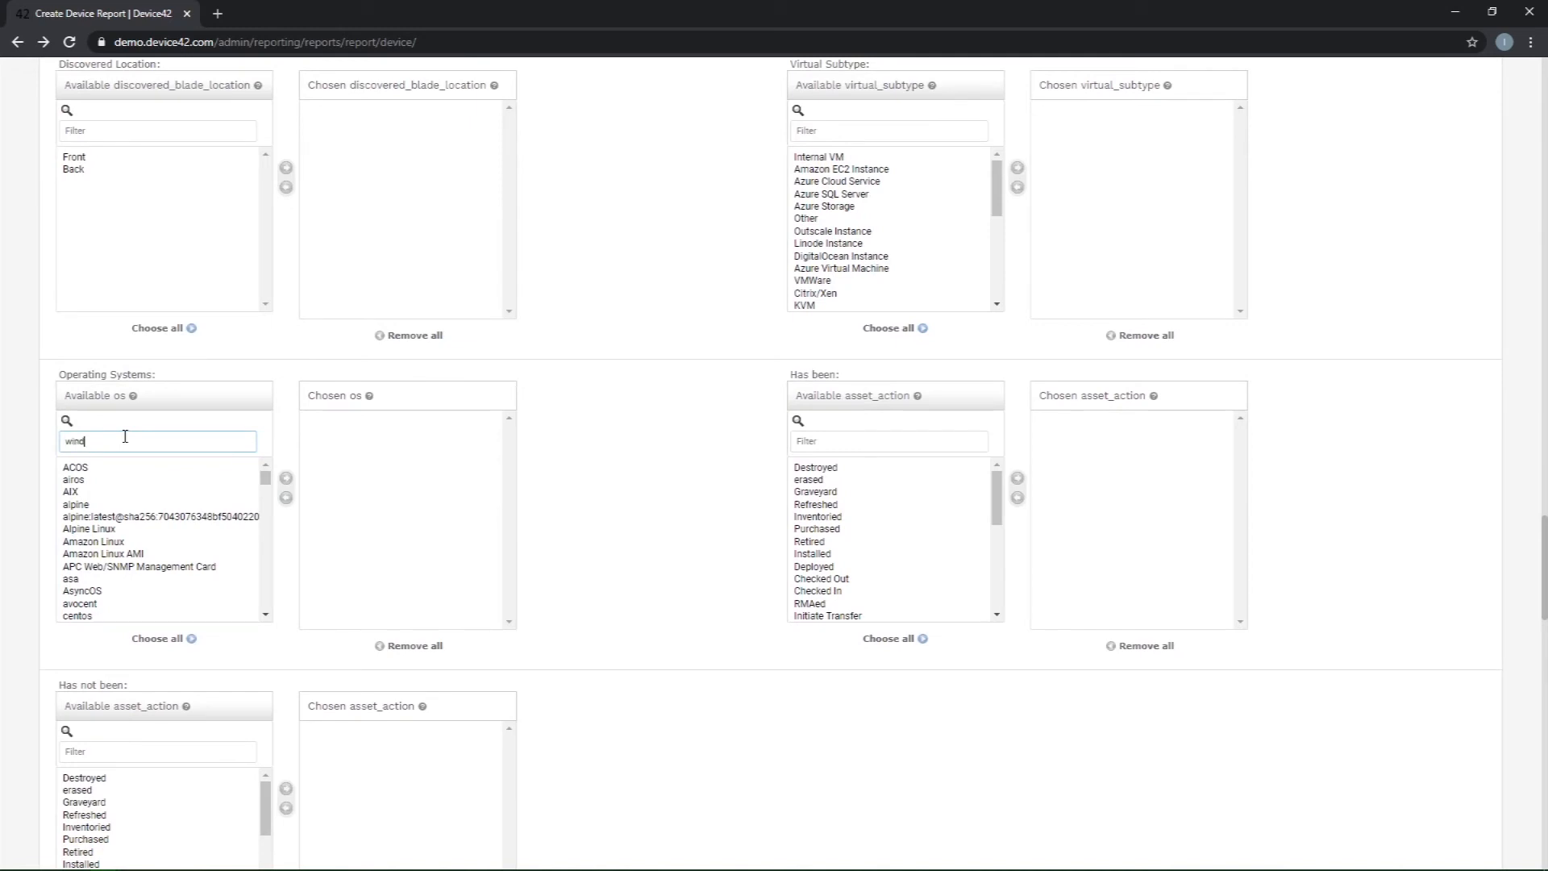
pyautogui.click(166, 640)
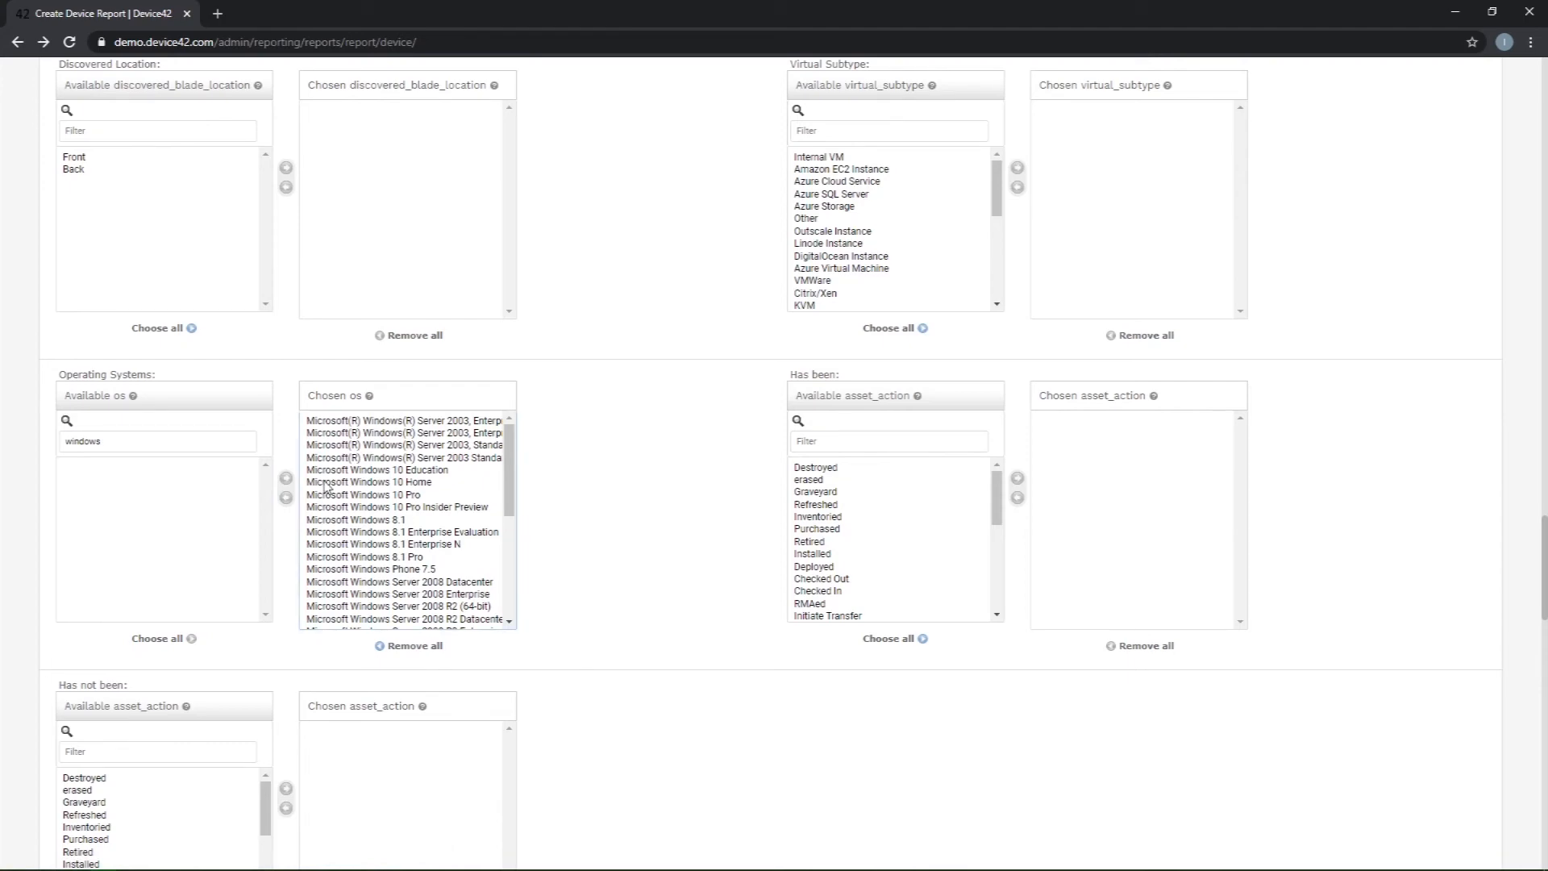
# - Limit the report to devices first added in the last 1 month and review the date filter instructions
pyautogui.scroll(-12, 583, 585)
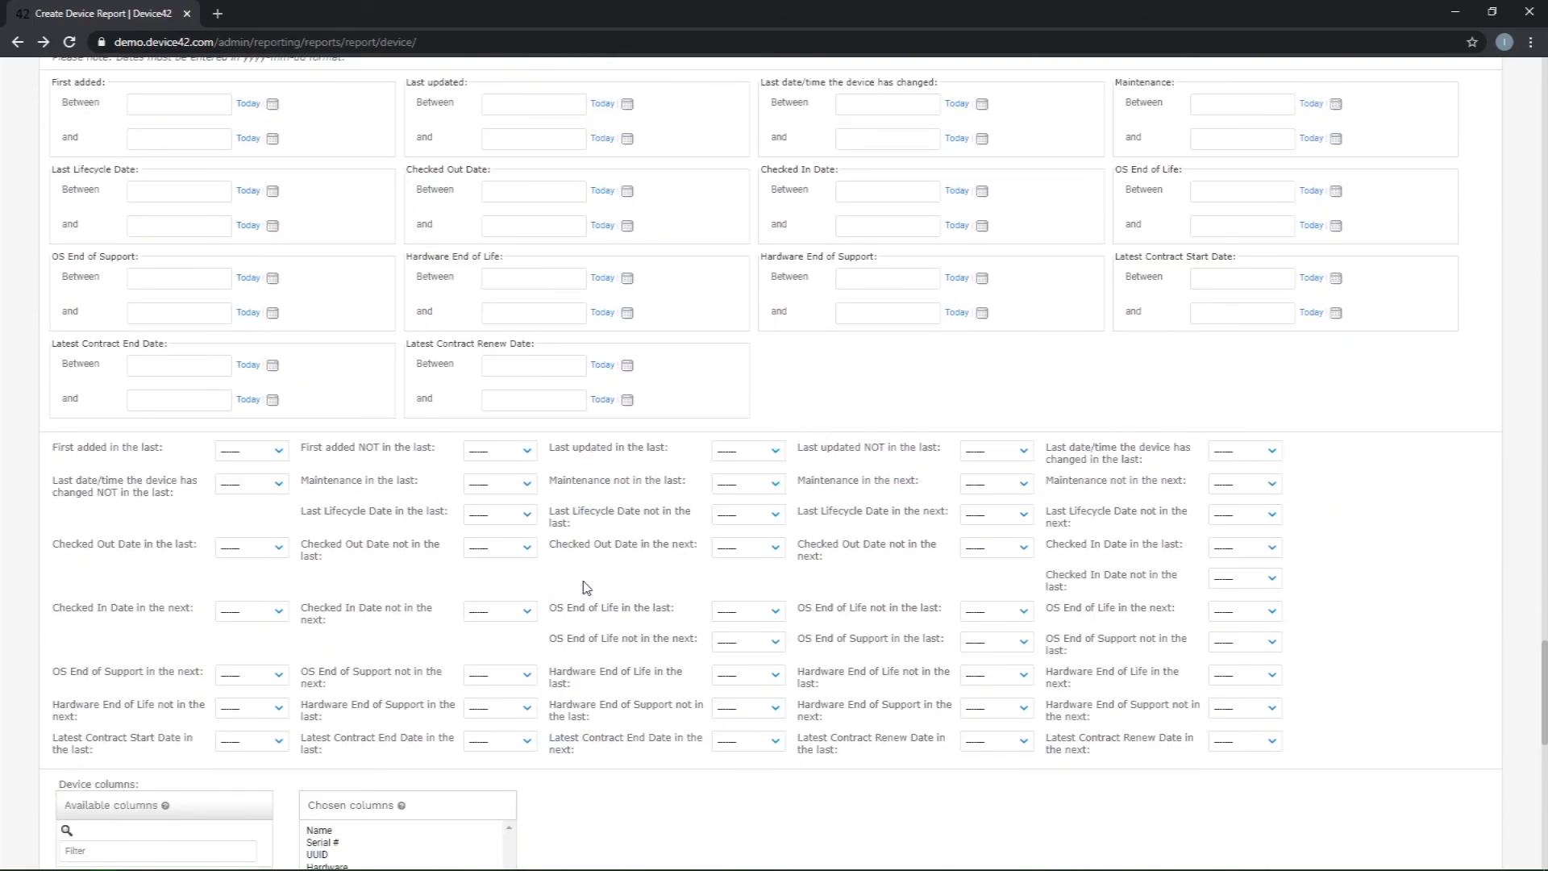
pyautogui.click(248, 456)
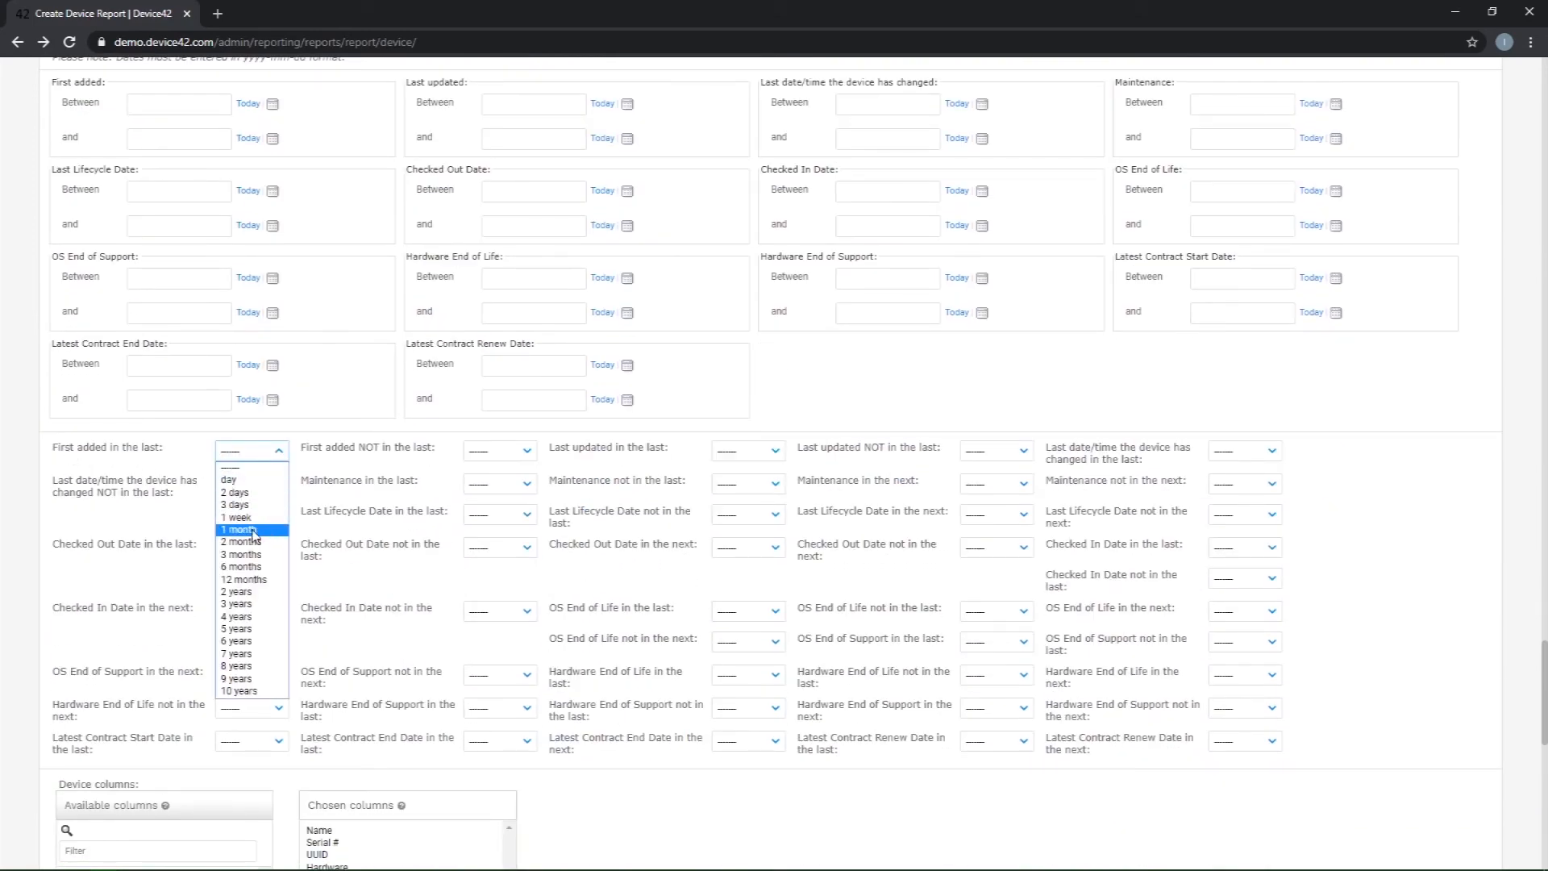
pyautogui.click(256, 535)
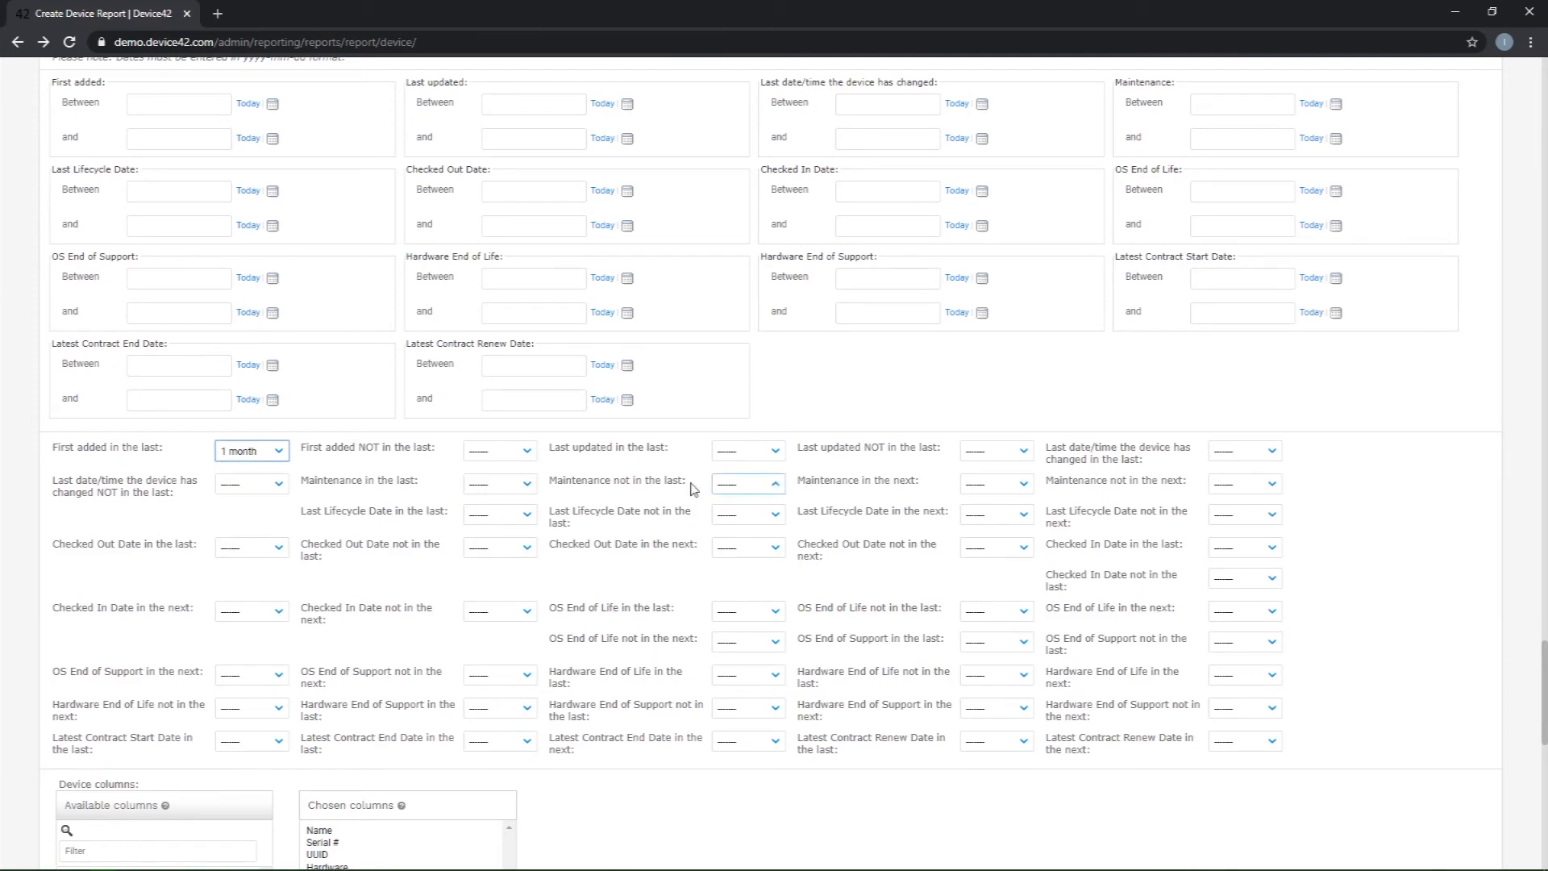
pyautogui.scroll(3, 628, 654)
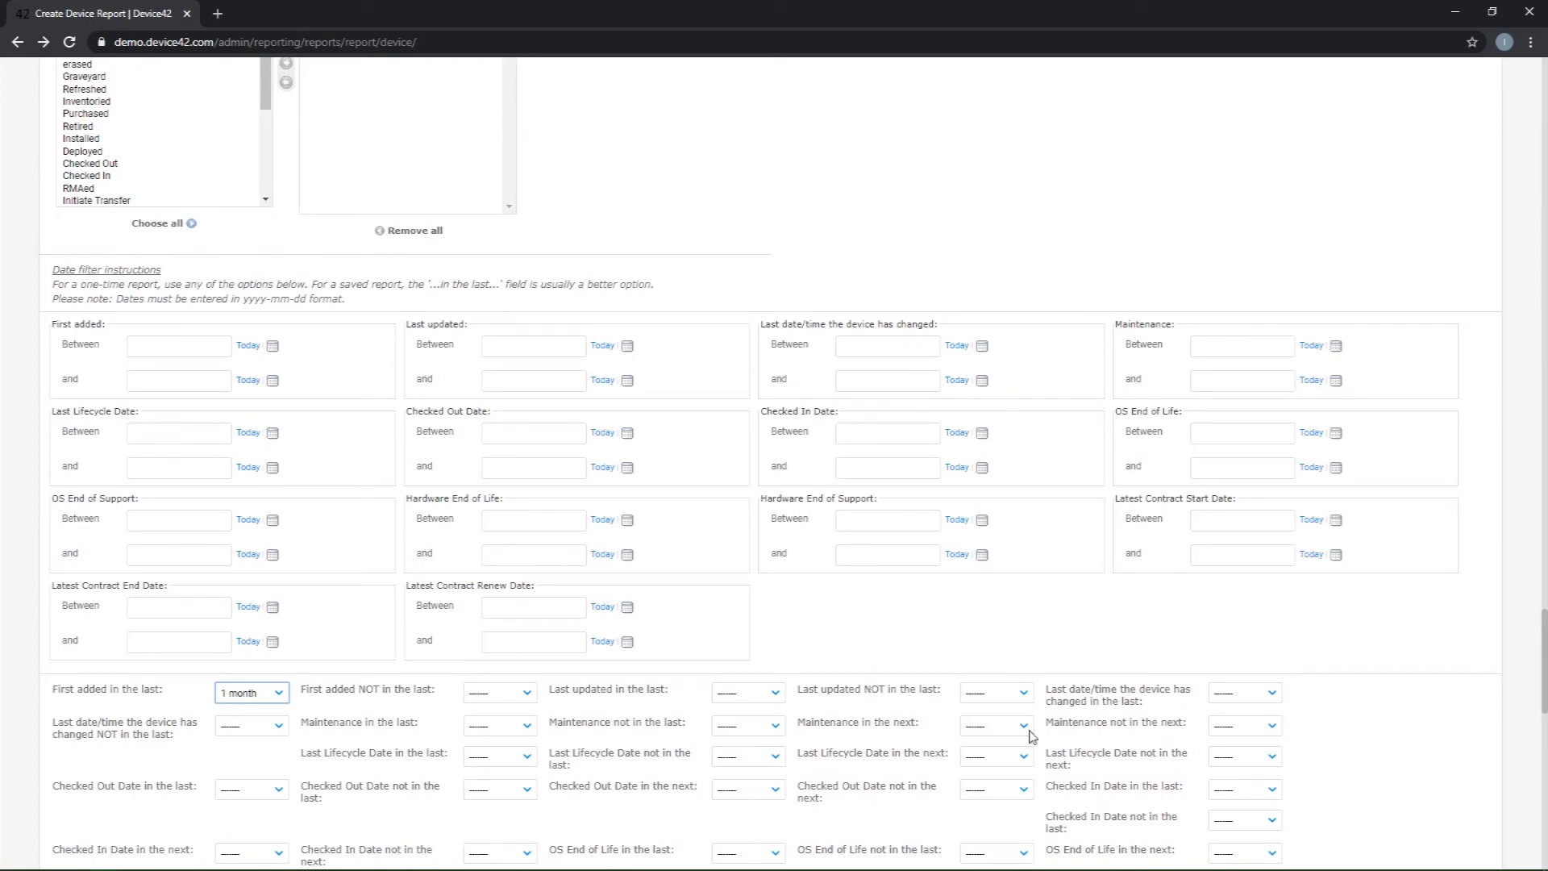
# - Save the report as "Windows device last 30 days" and display the saved report on screen
pyautogui.scroll(-10, 1030, 732)
pyautogui.scroll(-5, 1032, 736)
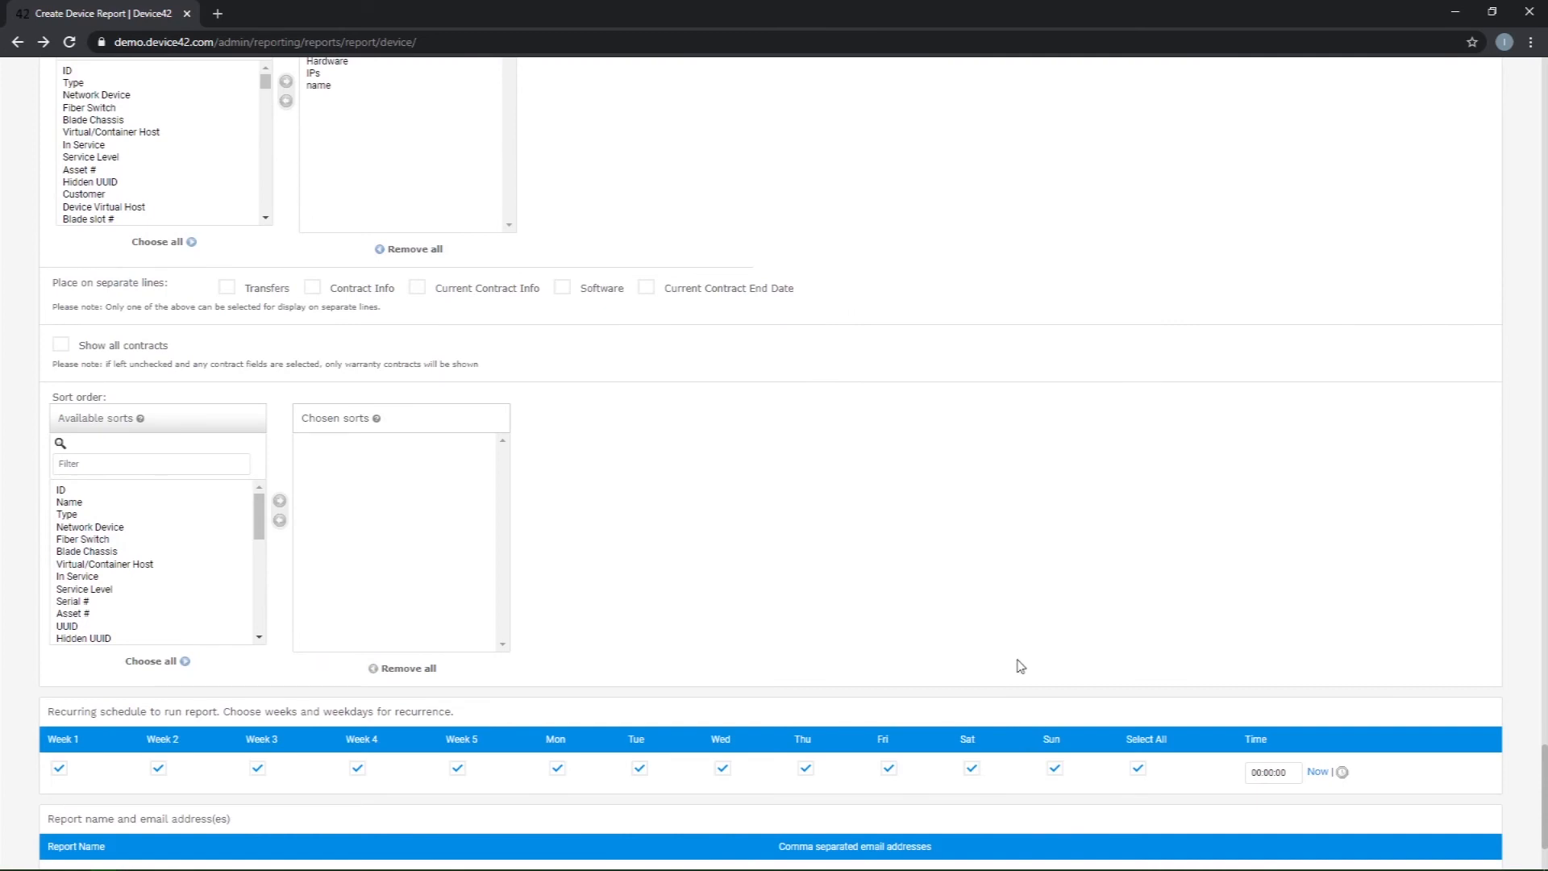
pyautogui.click(187, 728)
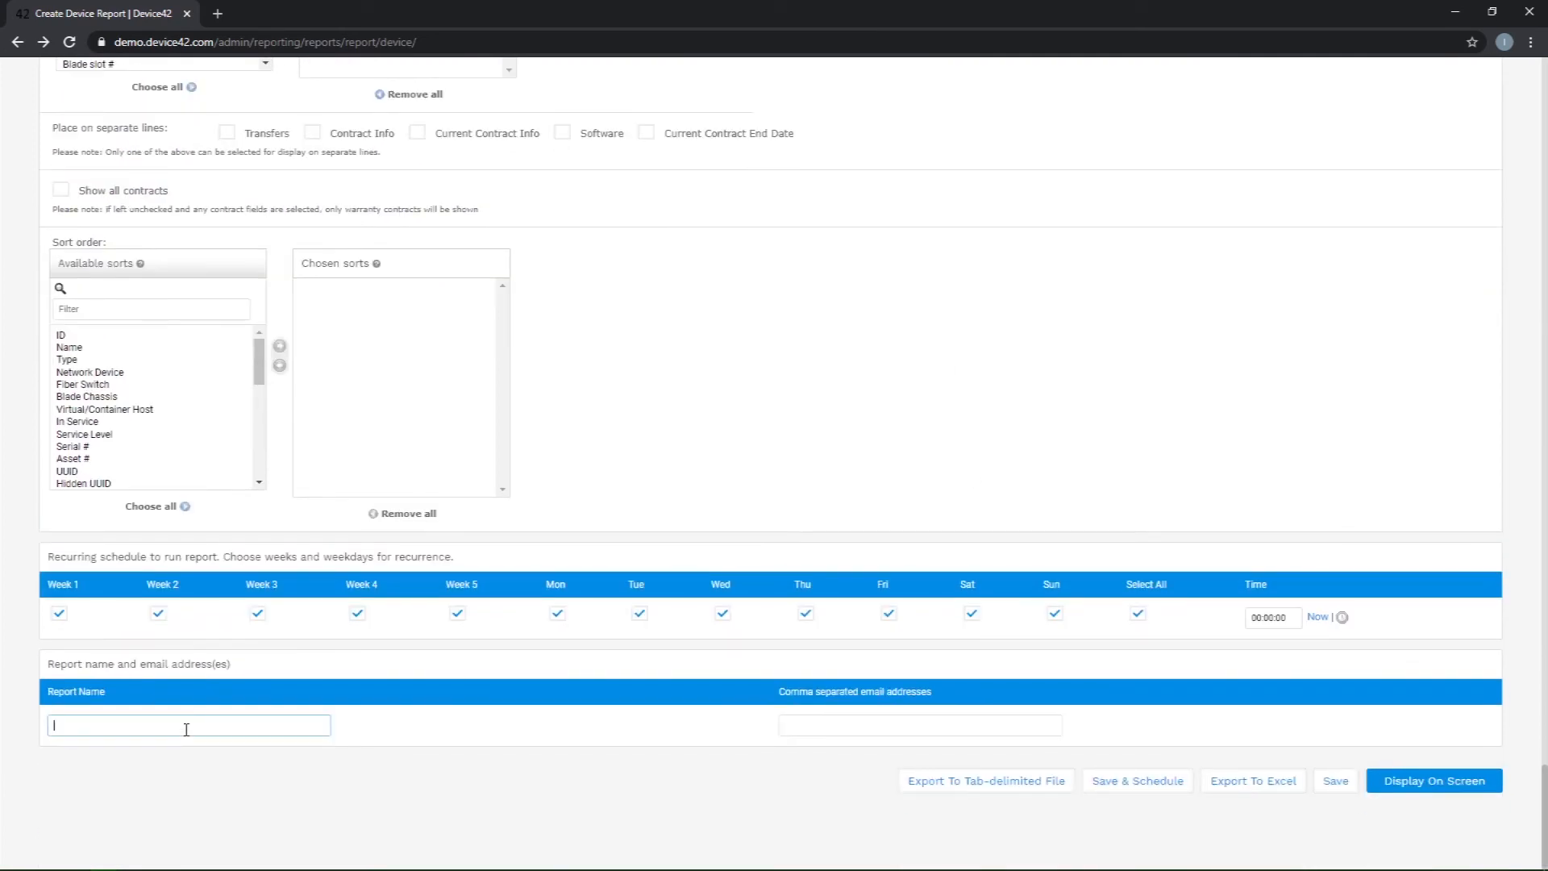
pyautogui.write('Windows device lats')
pyautogui.press('BackSpace')
pyautogui.press('BackSpace')
pyautogui.write('st 30 days')
pyautogui.click(1334, 780)
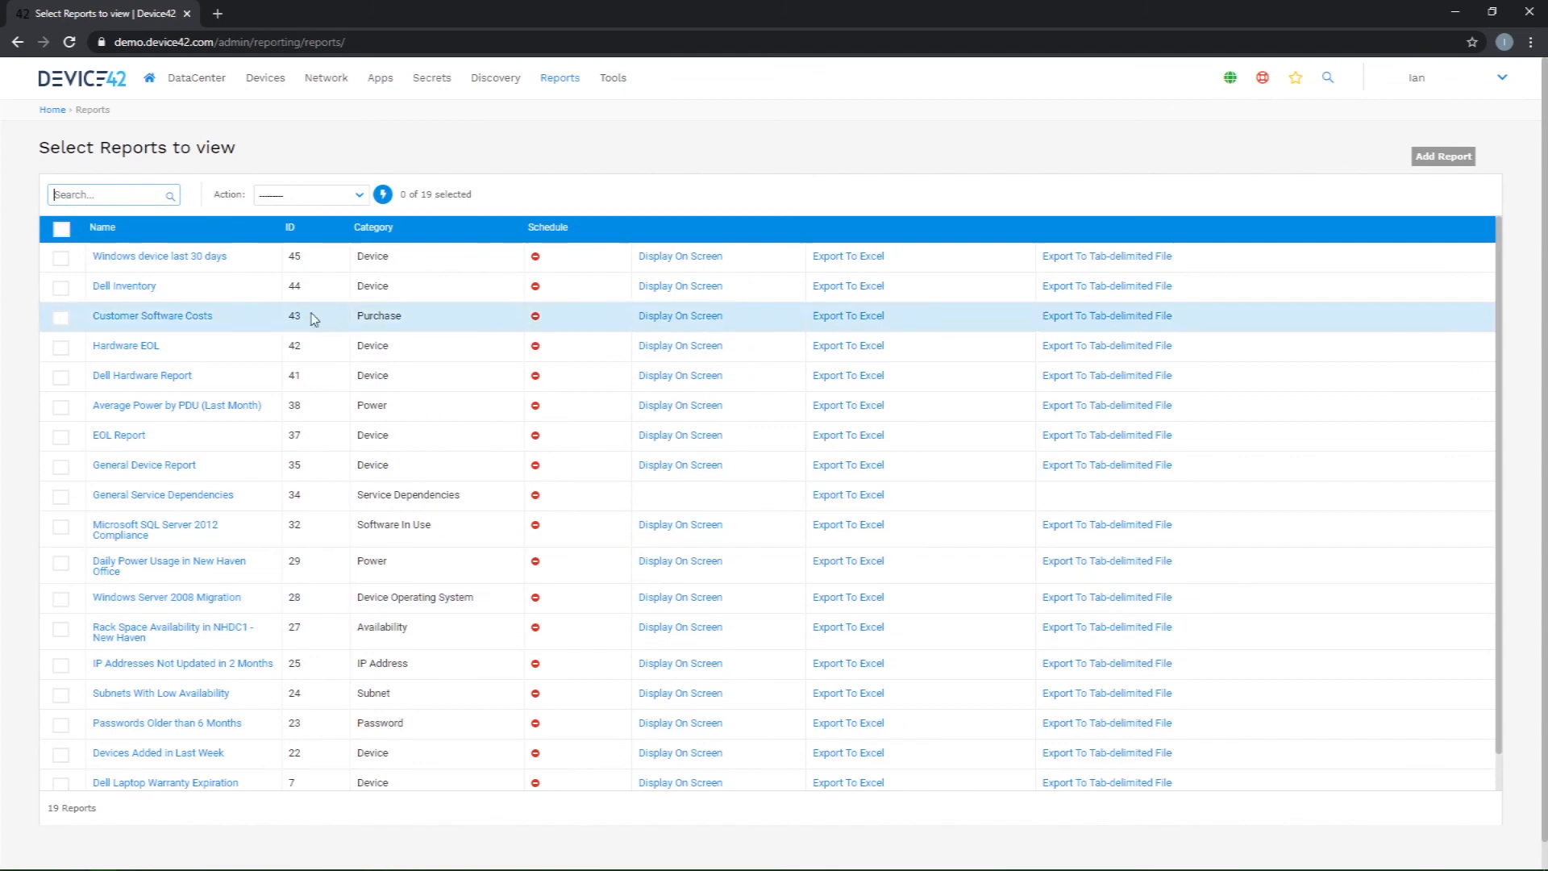
pyautogui.click(661, 257)
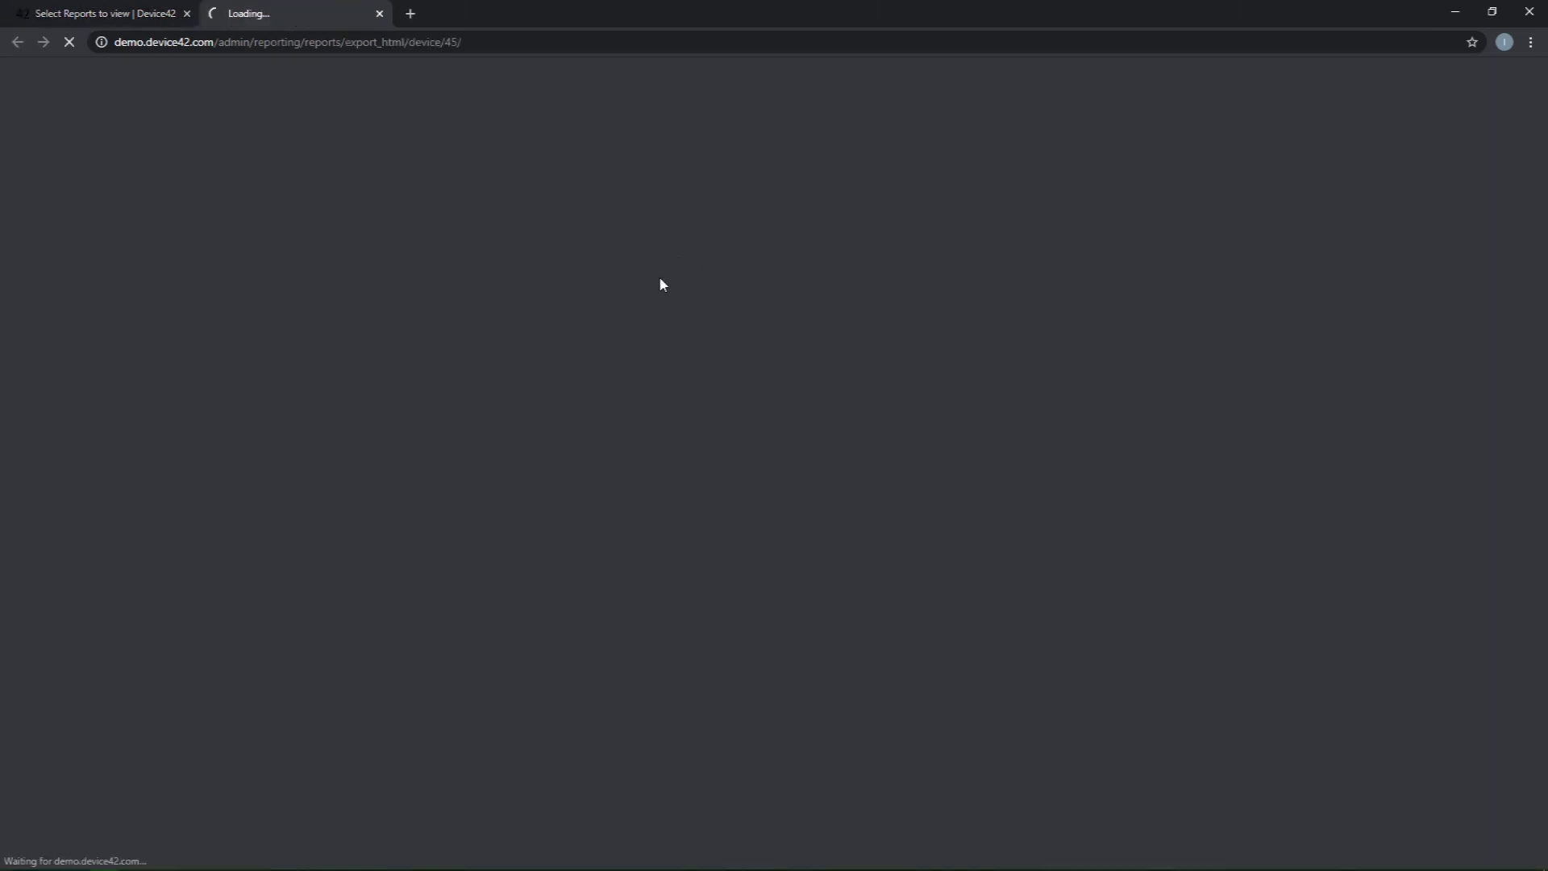